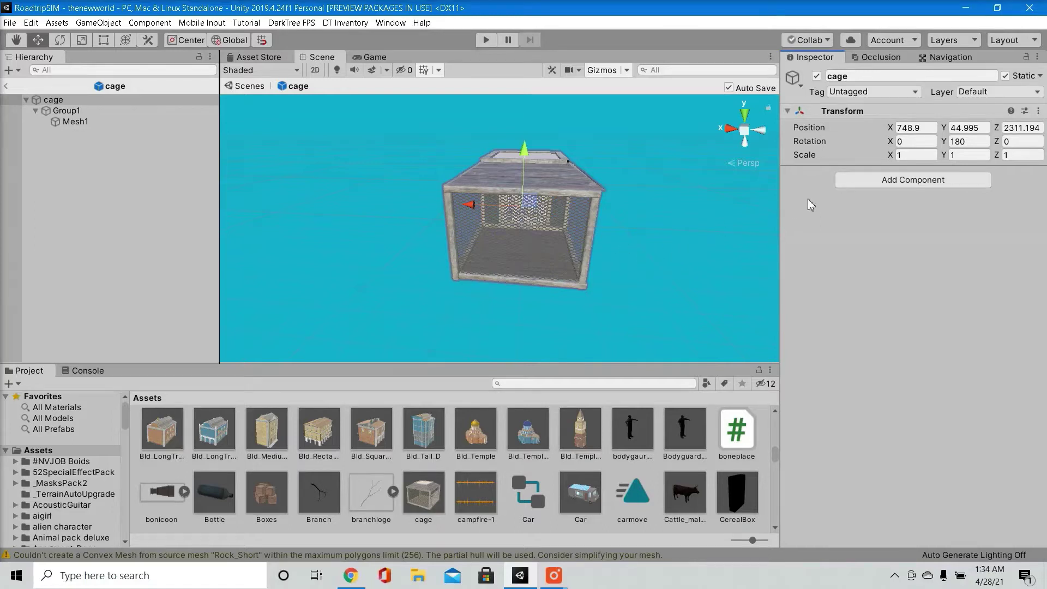
Step: Add an LOD Group component to the cage and select its LOD 0 level
click(858, 184)
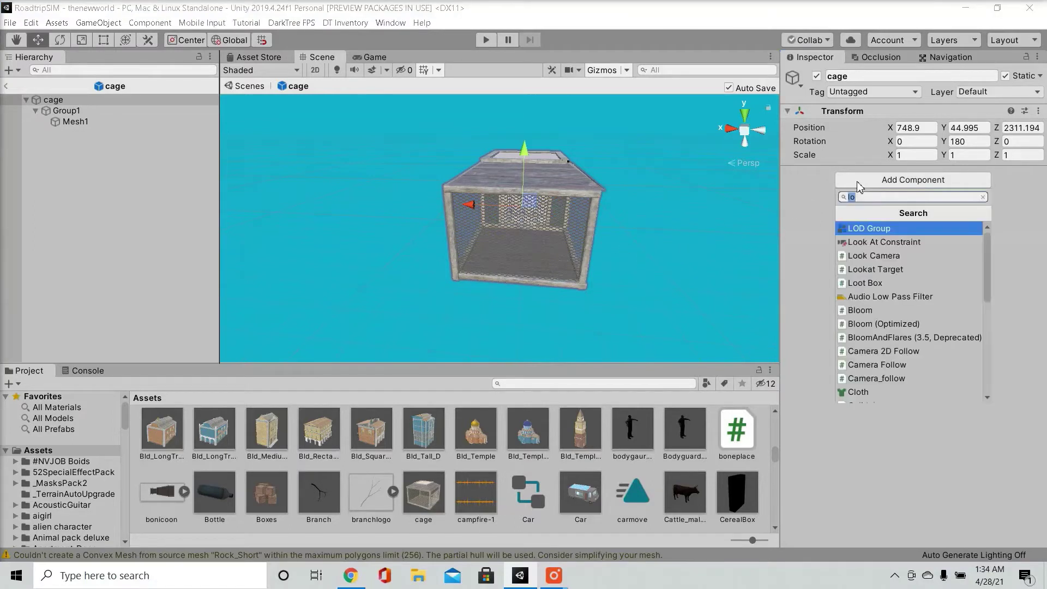
click(870, 229)
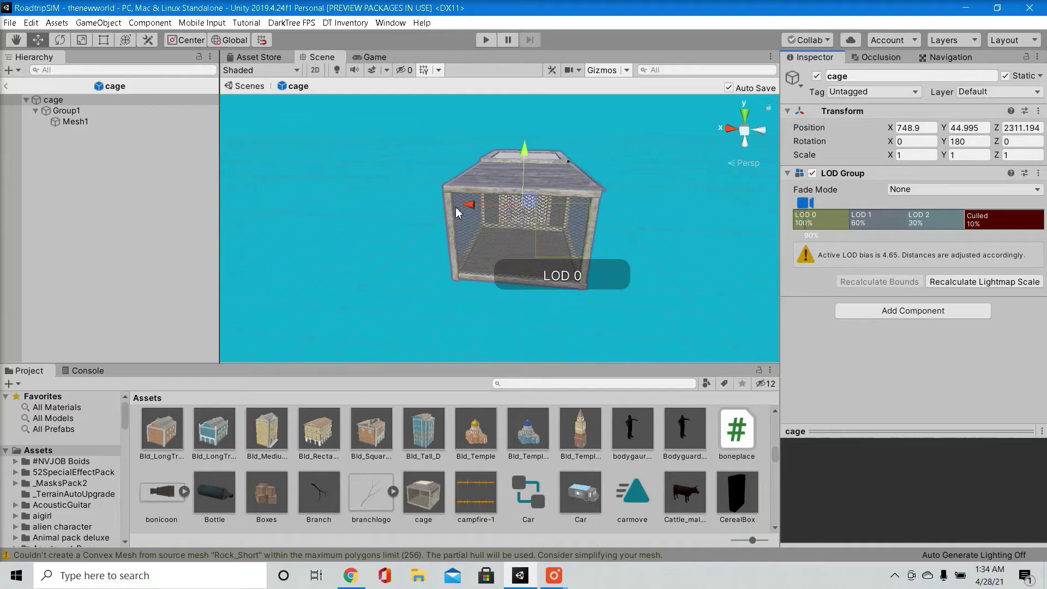
click(836, 218)
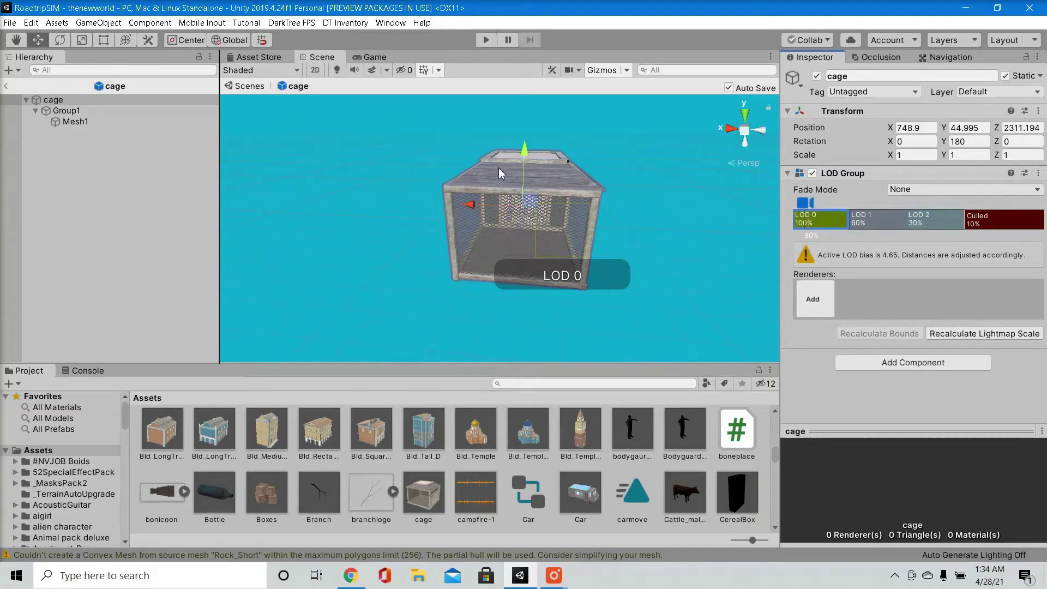
Step: Preview the cage at smaller screen sizes and select the LOD 1 level
scroll(492, 175, up, 3)
scroll(486, 178, down, 2)
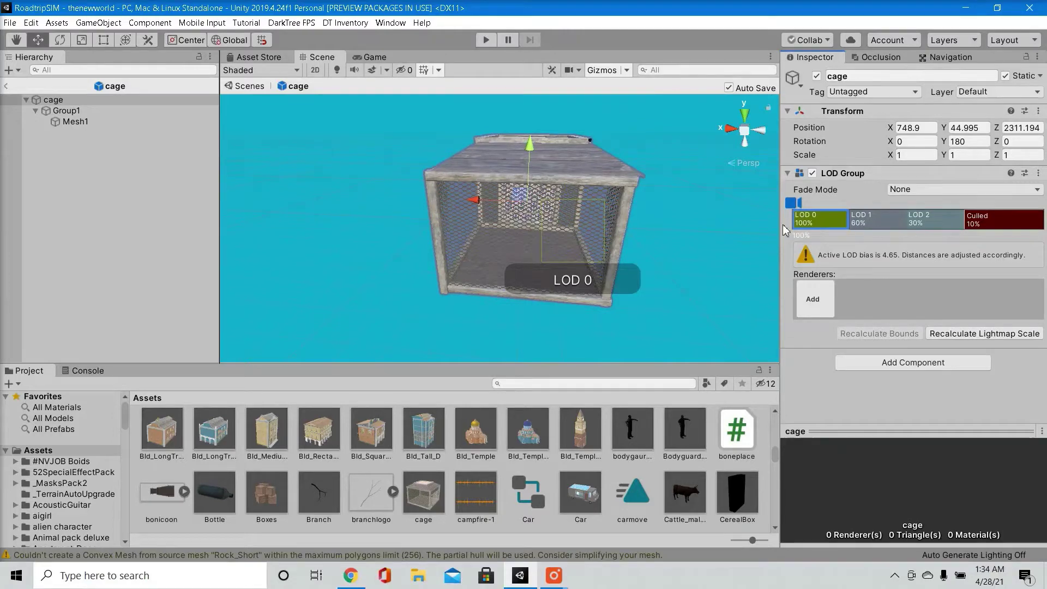
drag(790, 203, 852, 204)
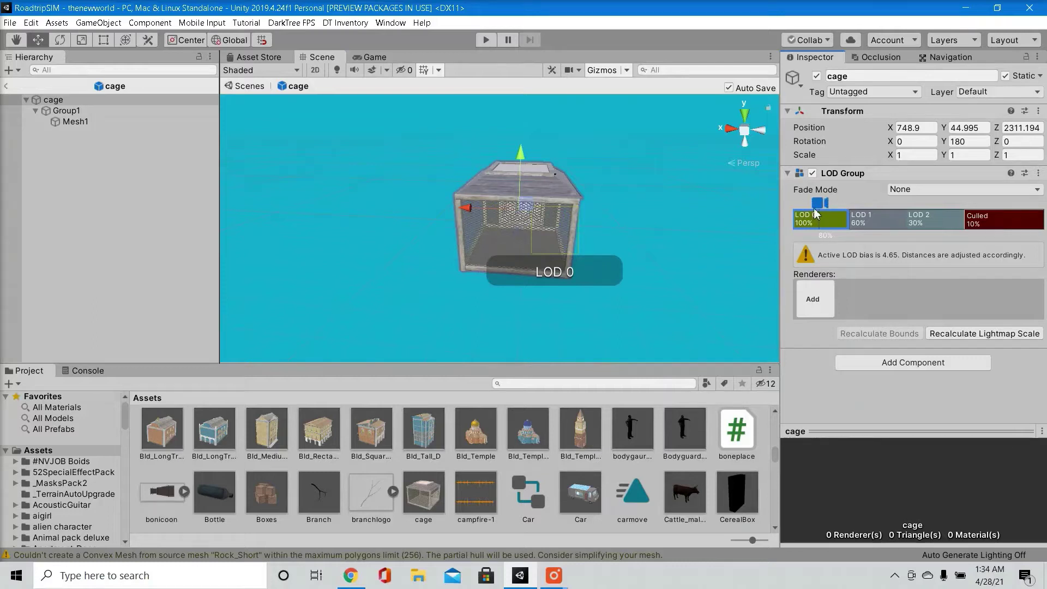
scroll(528, 224, down, 4)
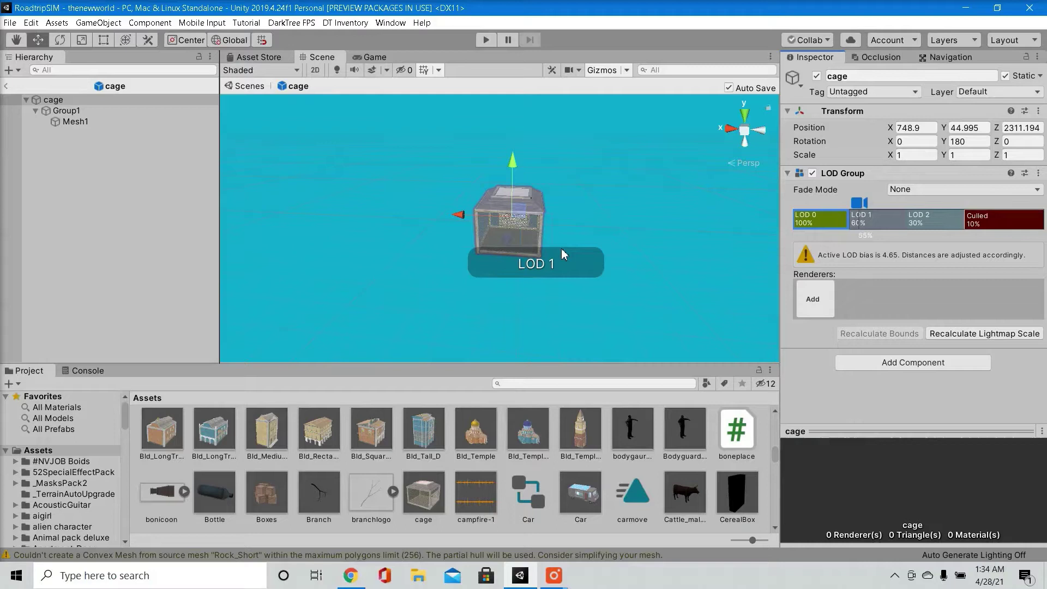
click(878, 226)
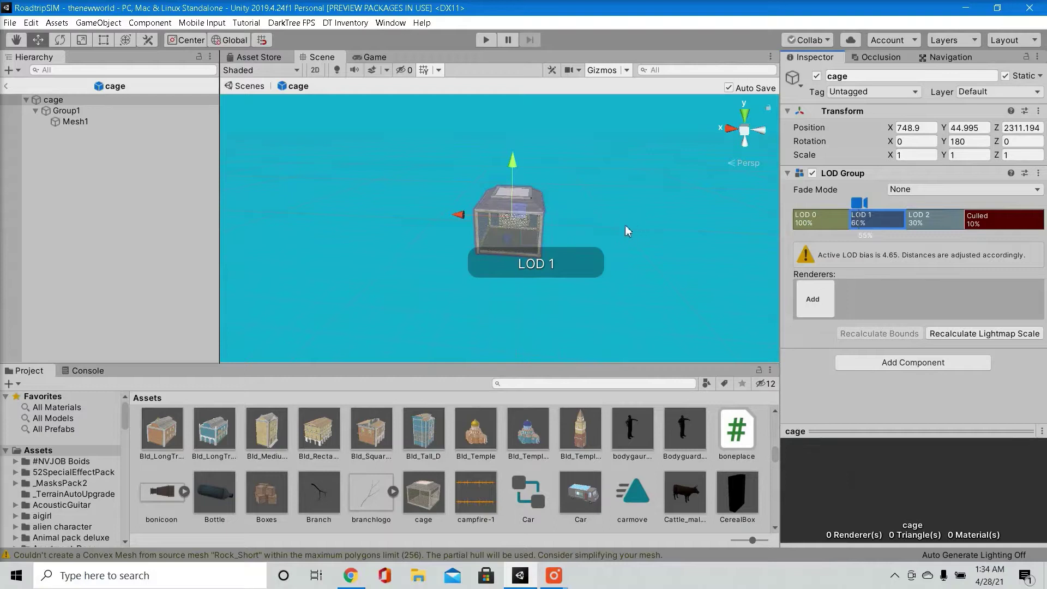
Step: Move the LOD 2 / Culled boundary to 10% while previewing the cage at distance
scroll(621, 222, down, 5)
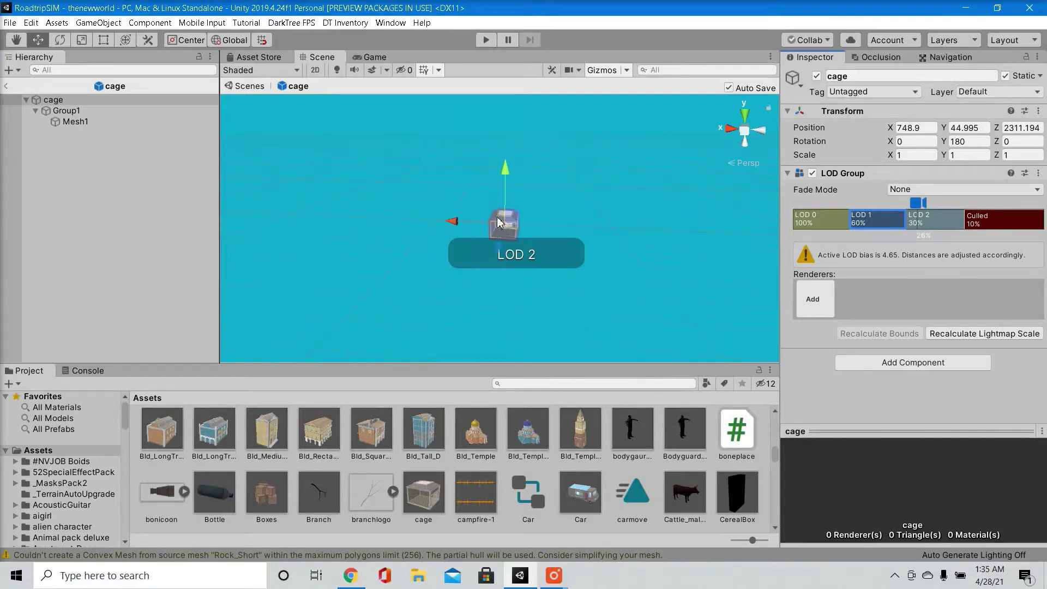
scroll(540, 233, down, 5)
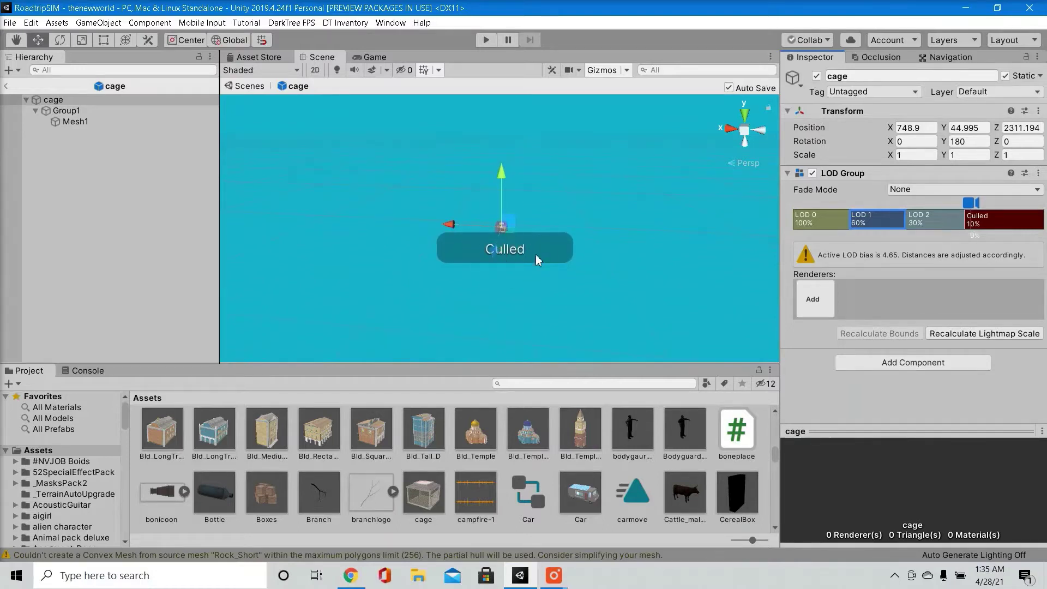
scroll(498, 235, up, 2)
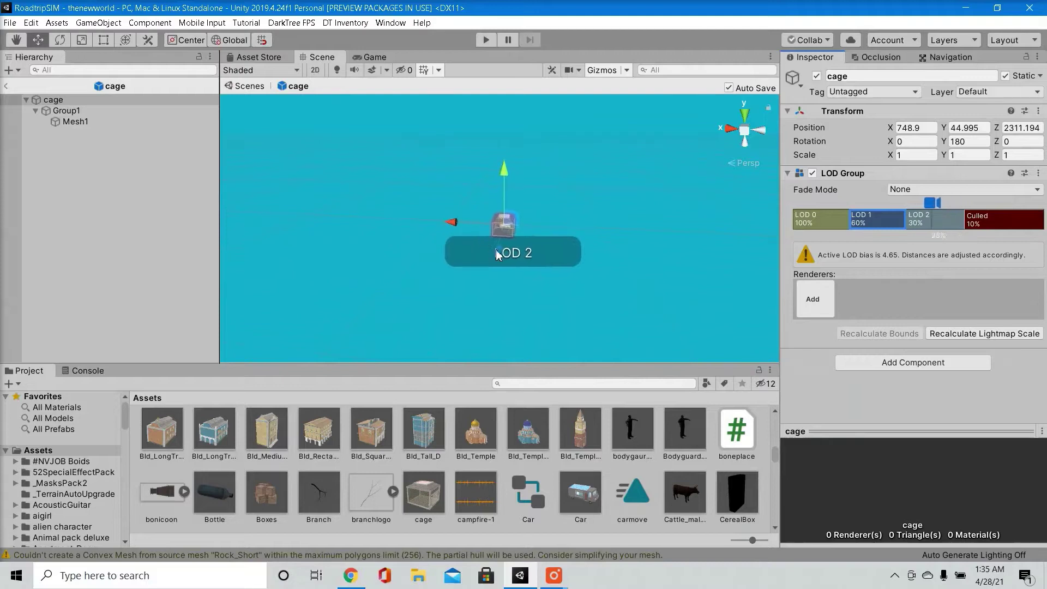
drag(969, 223, 961, 220)
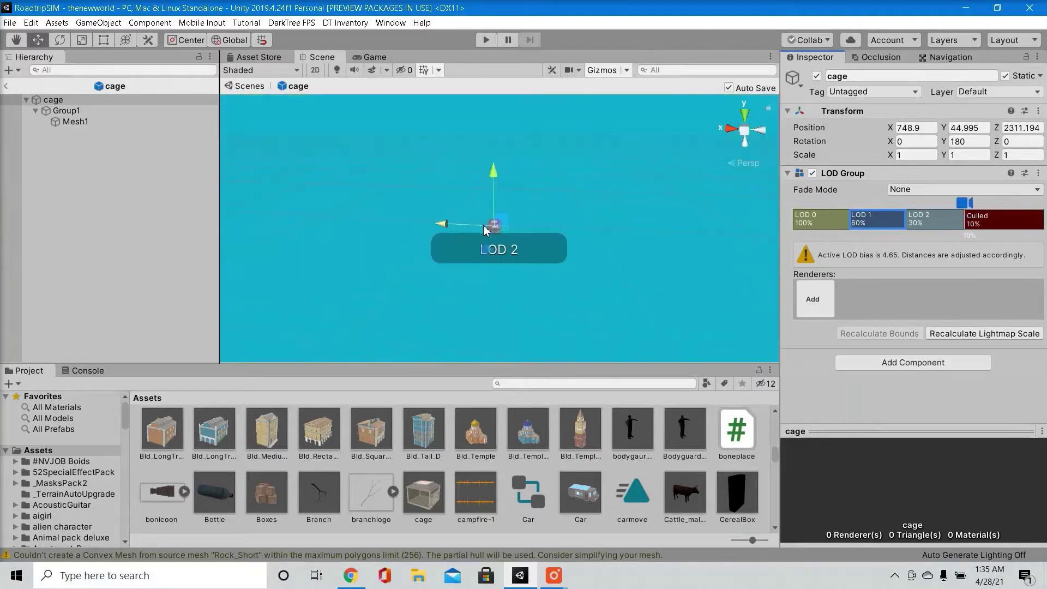
scroll(484, 250, up, 2)
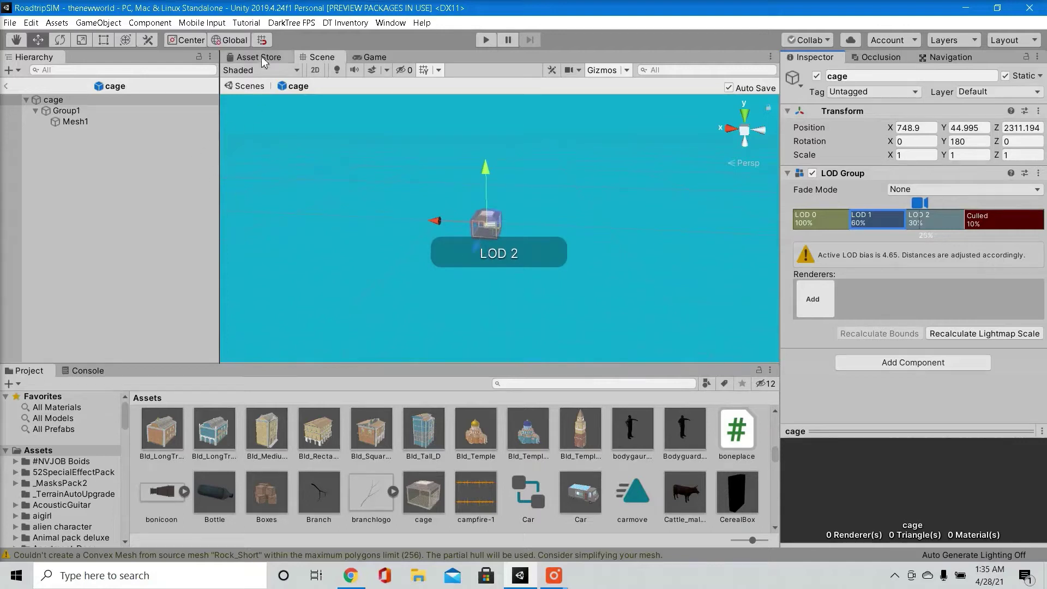
Step: Reselect the cage and assign it as the LOD 0 renderer
click(97, 149)
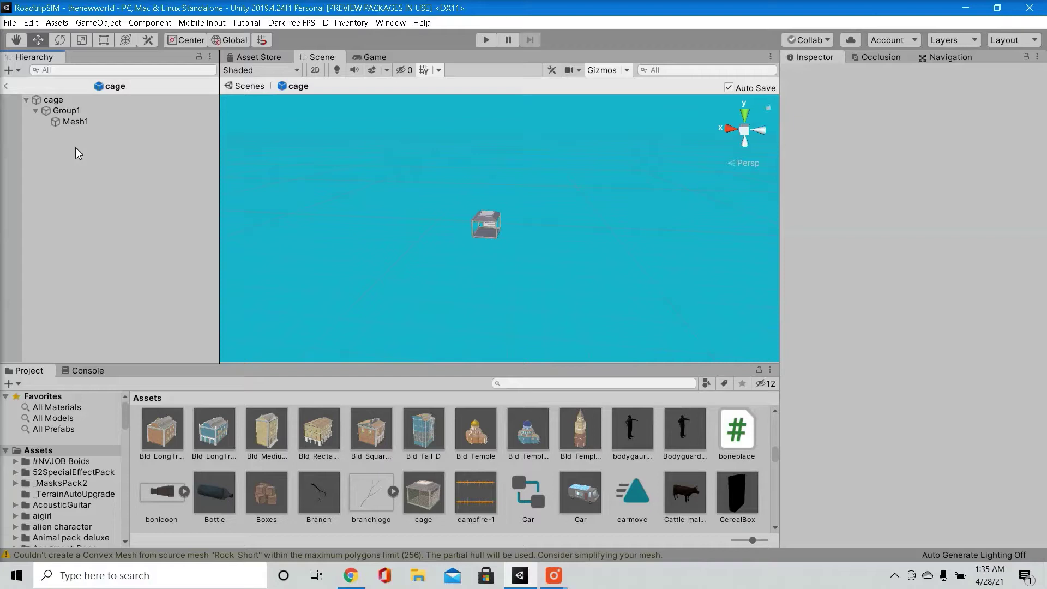
click(108, 99)
click(837, 223)
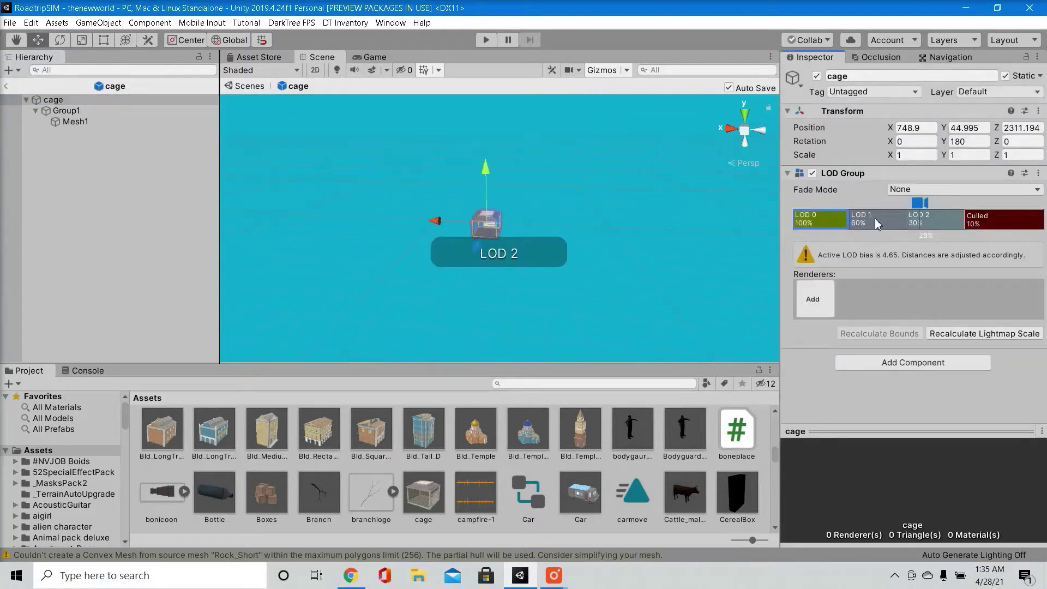
click(878, 222)
click(938, 228)
click(829, 224)
drag(88, 103, 812, 299)
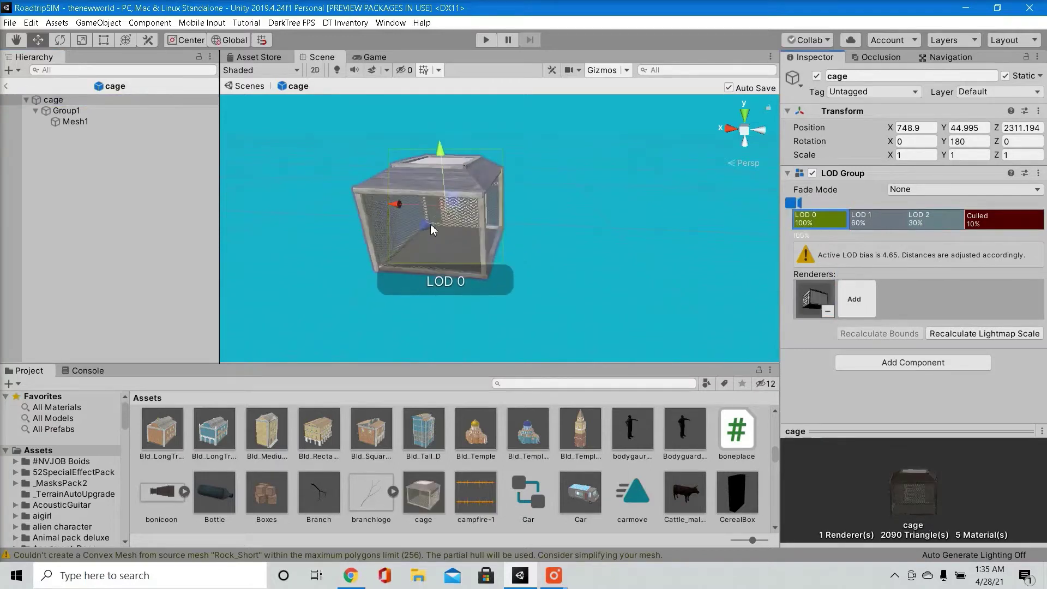
Step: Preview LOD switching at varying distances and select the LOD 1 level
scroll(471, 233, down, 2)
scroll(474, 235, up, 2)
scroll(477, 236, down, 2)
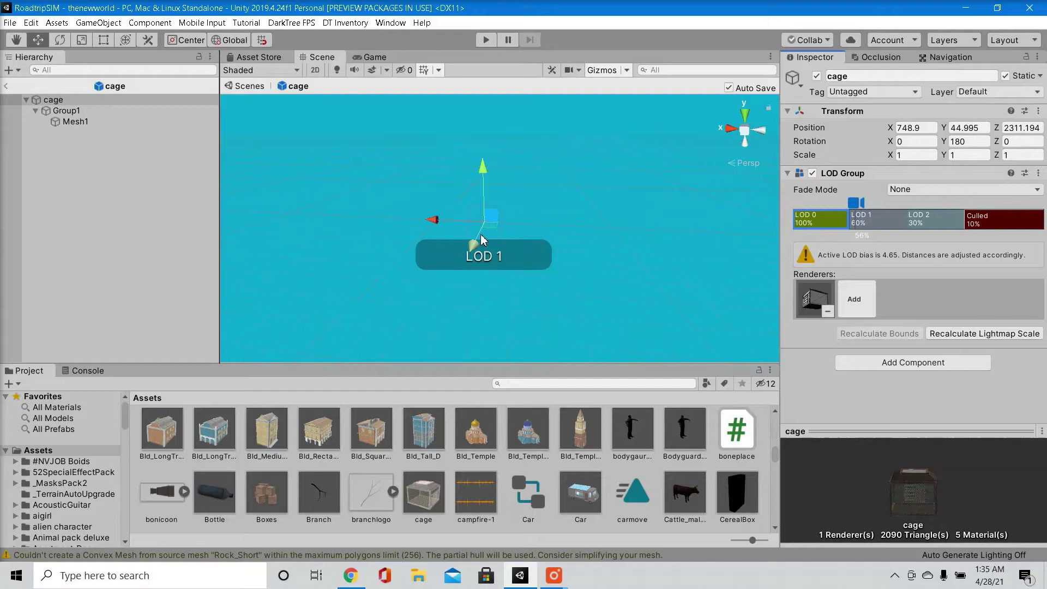
scroll(483, 240, up, 3)
scroll(483, 240, down, 2)
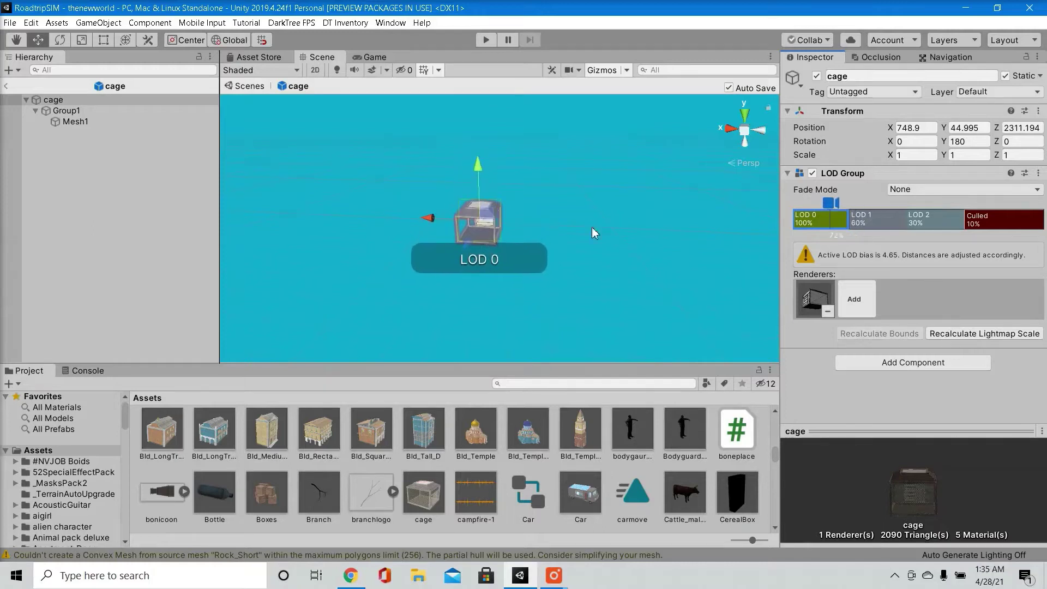
scroll(506, 225, down, 2)
scroll(506, 225, up, 2)
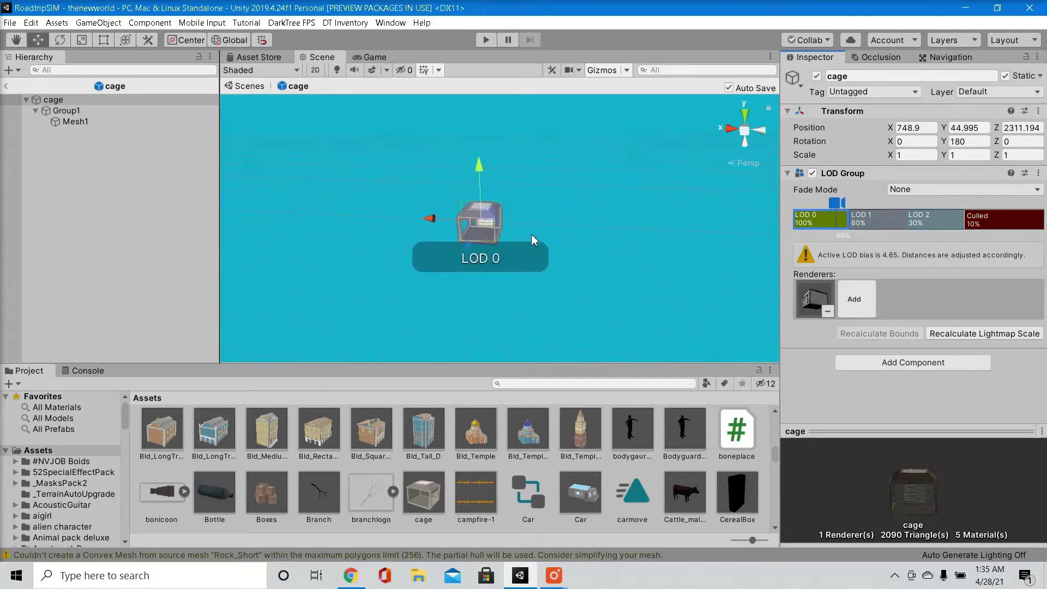
scroll(522, 240, up, 1)
click(869, 221)
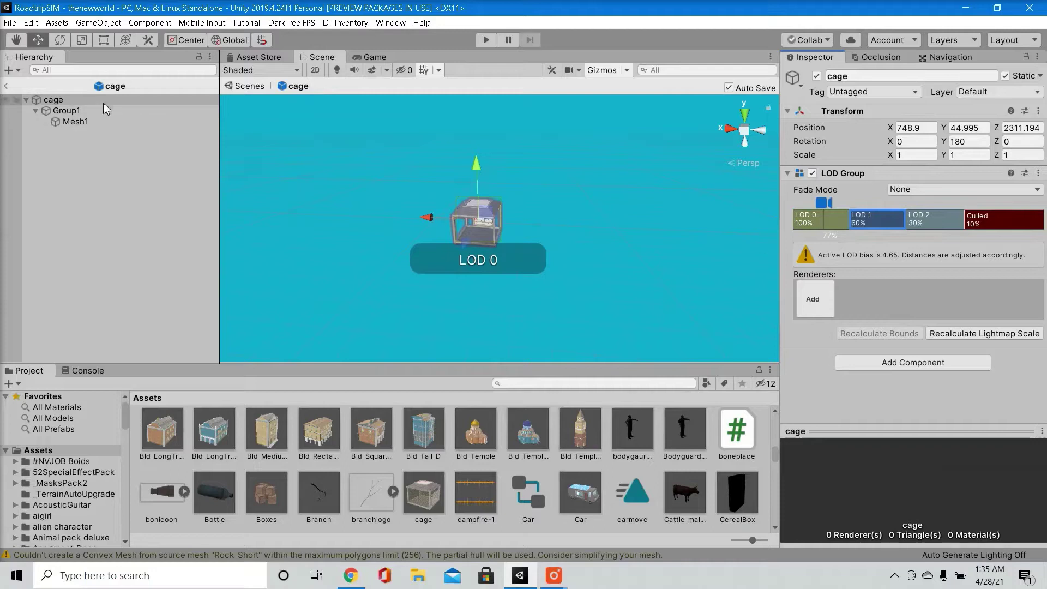
scroll(547, 245, down, 5)
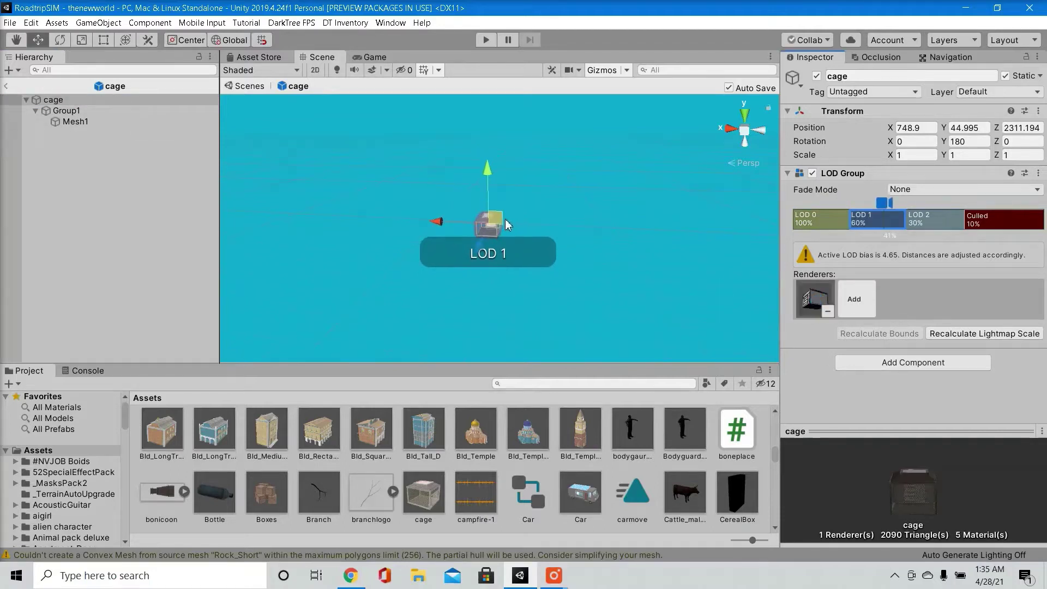
scroll(547, 245, up, 3)
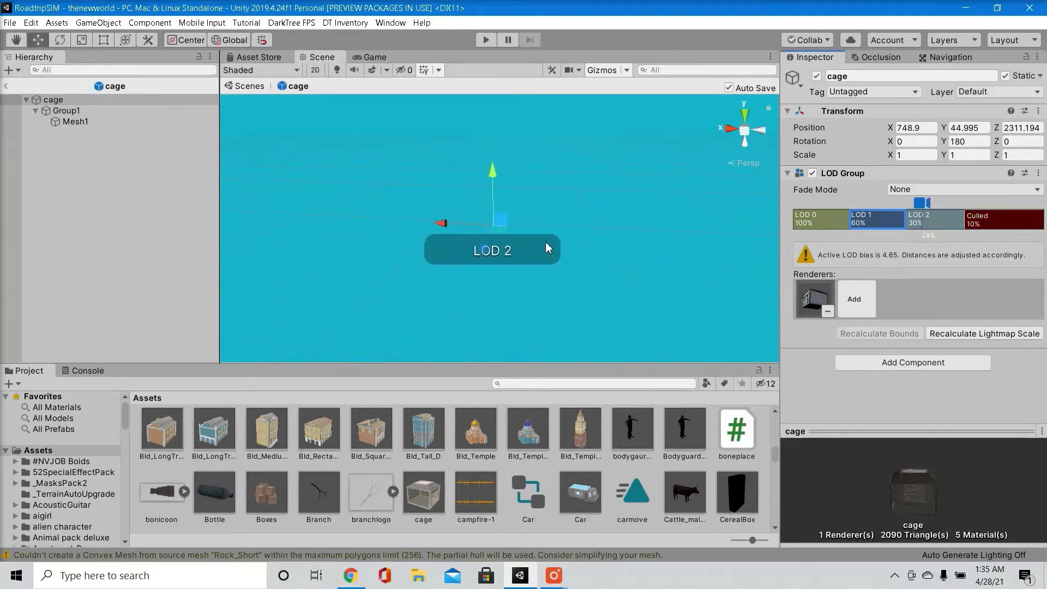
Step: Add the cage as the LOD 2 renderer and preview the level changes
click(934, 218)
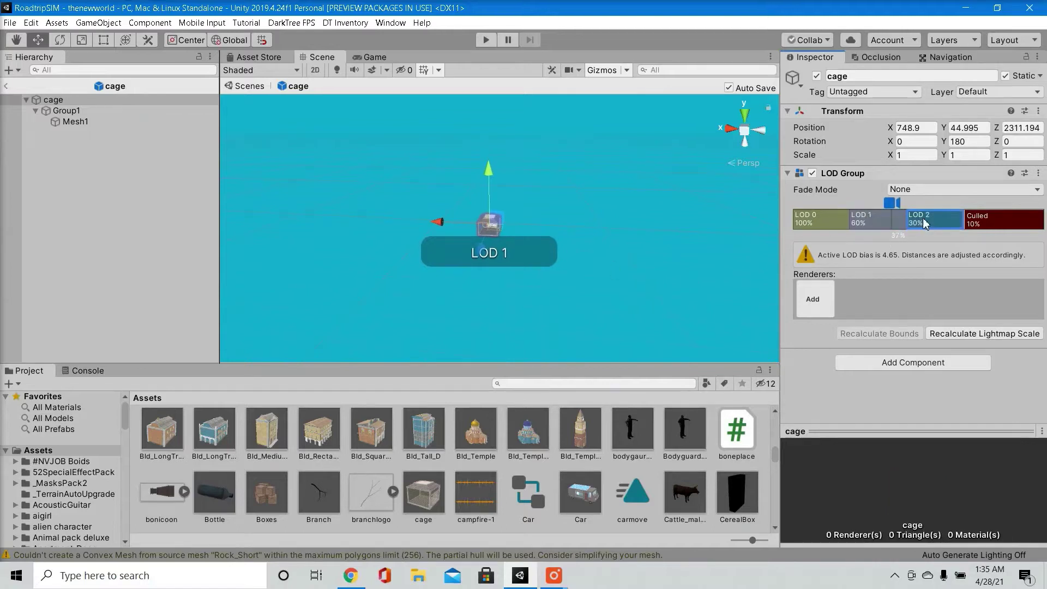
drag(67, 110, 815, 303)
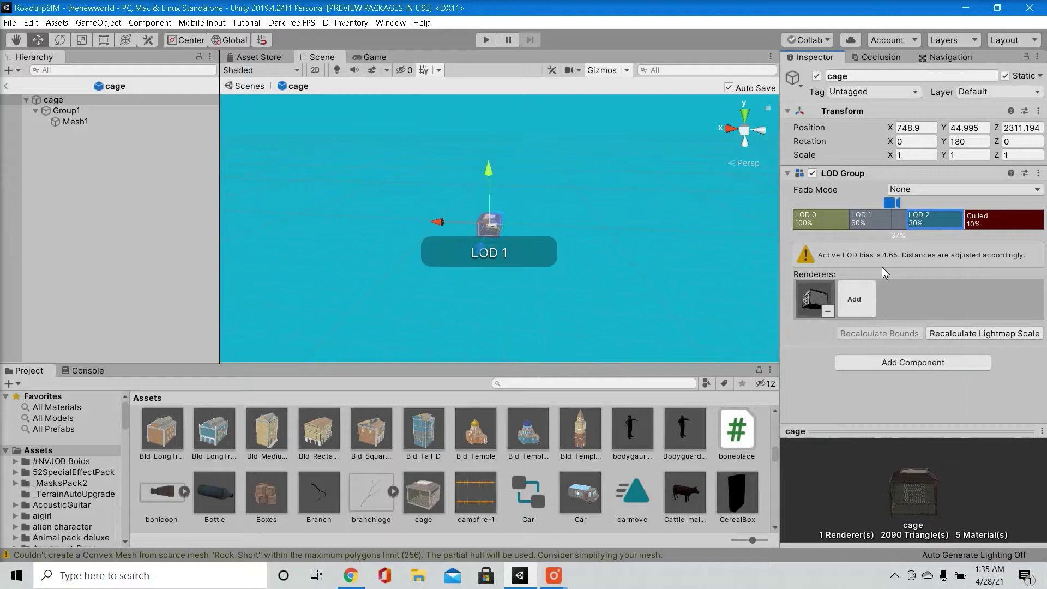
scroll(481, 234, down, 5)
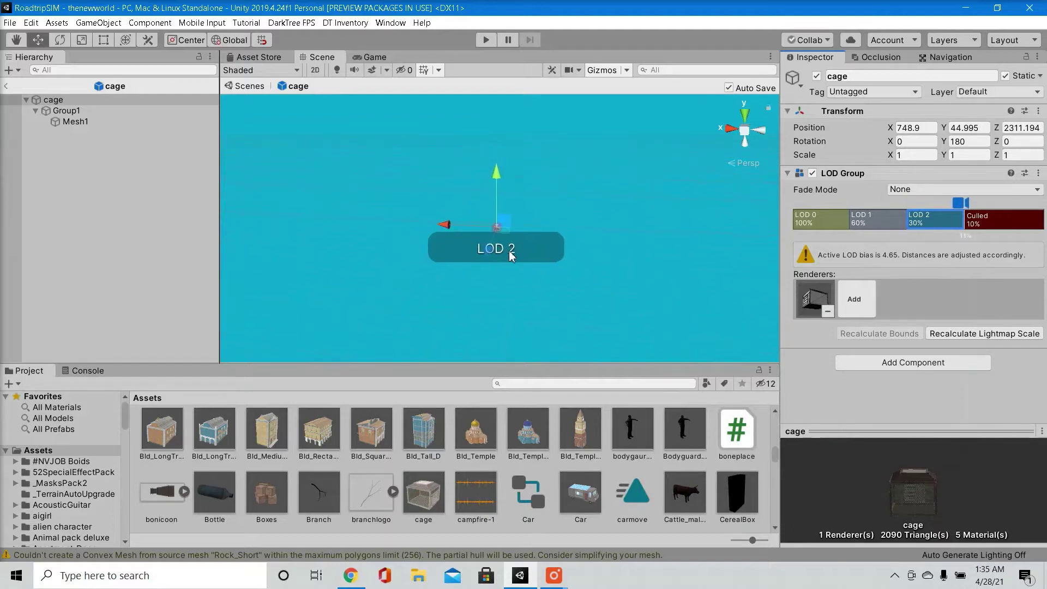
scroll(511, 257, up, 1)
scroll(509, 251, down, 1)
scroll(509, 250, up, 1)
scroll(509, 250, down, 1)
scroll(509, 250, up, 2)
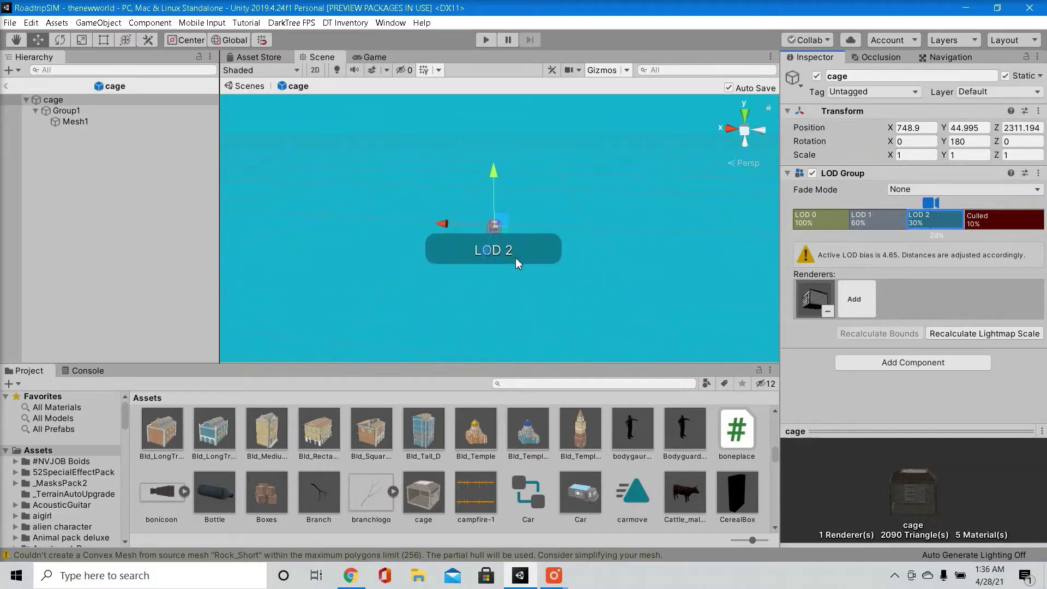
scroll(517, 262, up, 2)
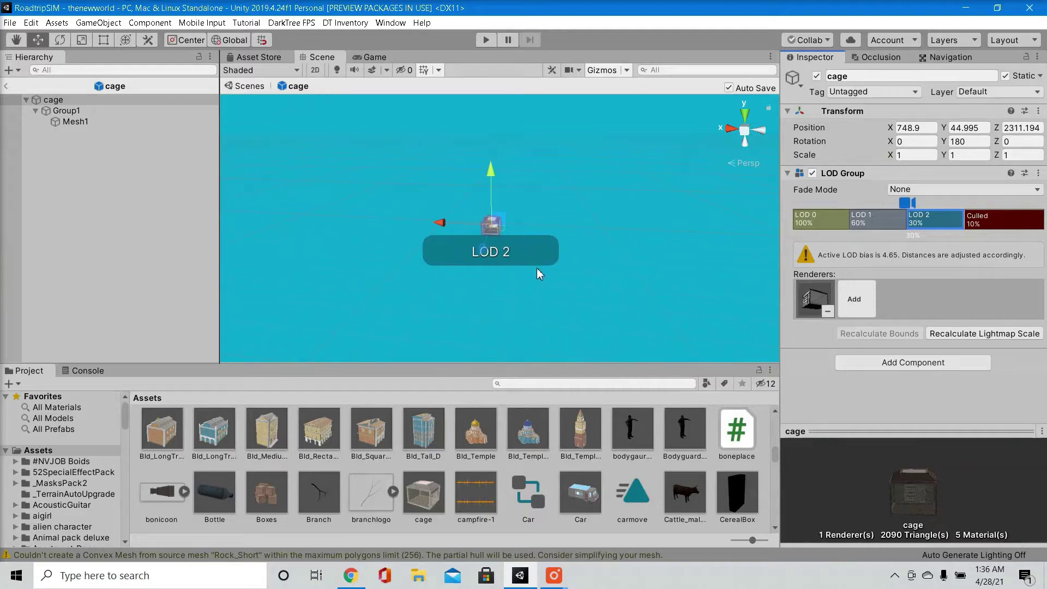
scroll(538, 271, up, 2)
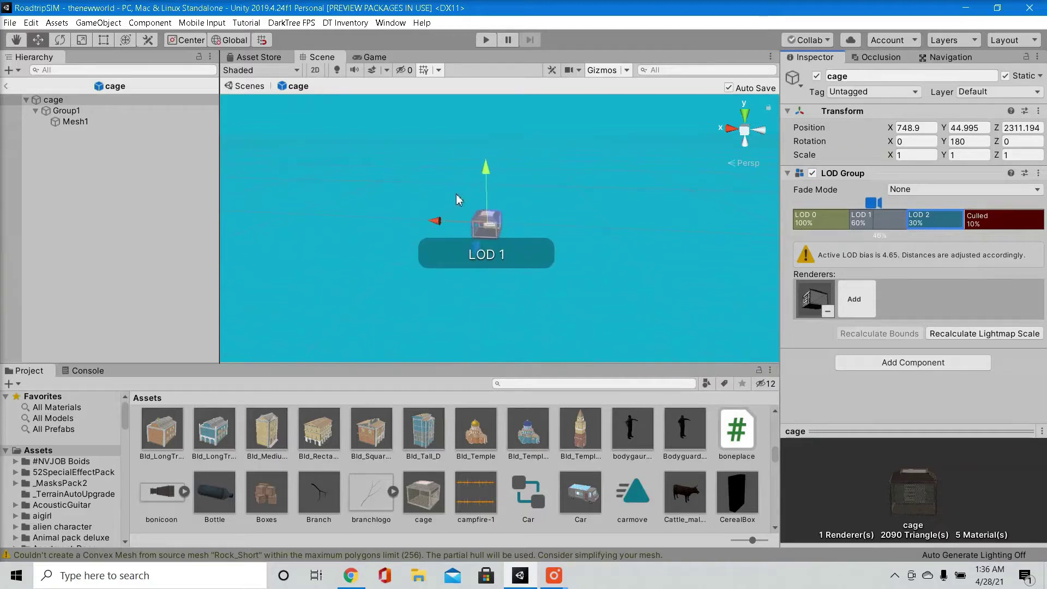
Step: Keep Chair02matV2 on the Standard shader and expand the material's properties
mouse_move(553, 576)
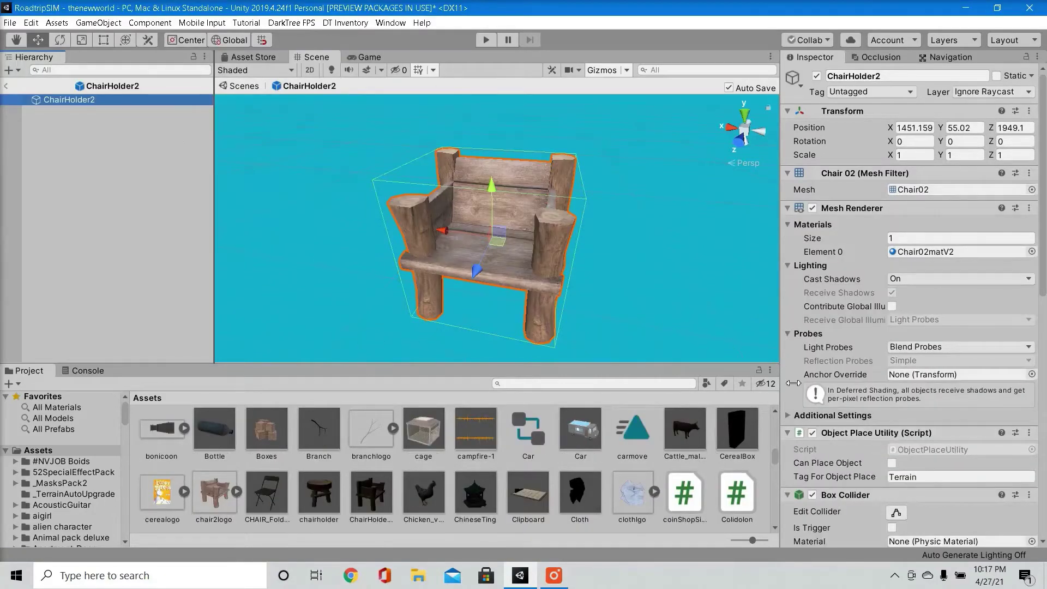
scroll(837, 335, down, 10)
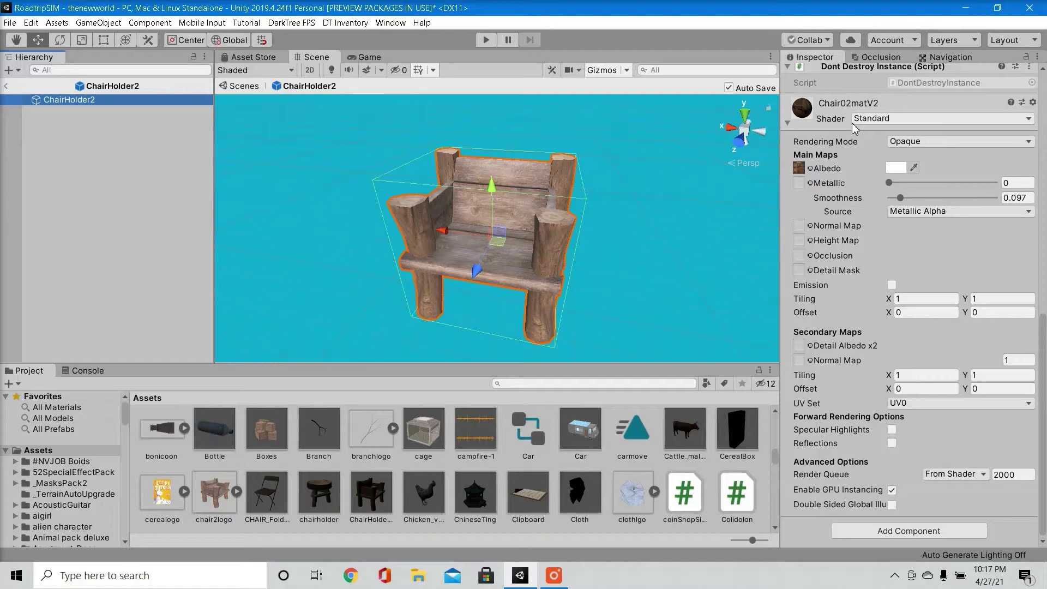
click(874, 120)
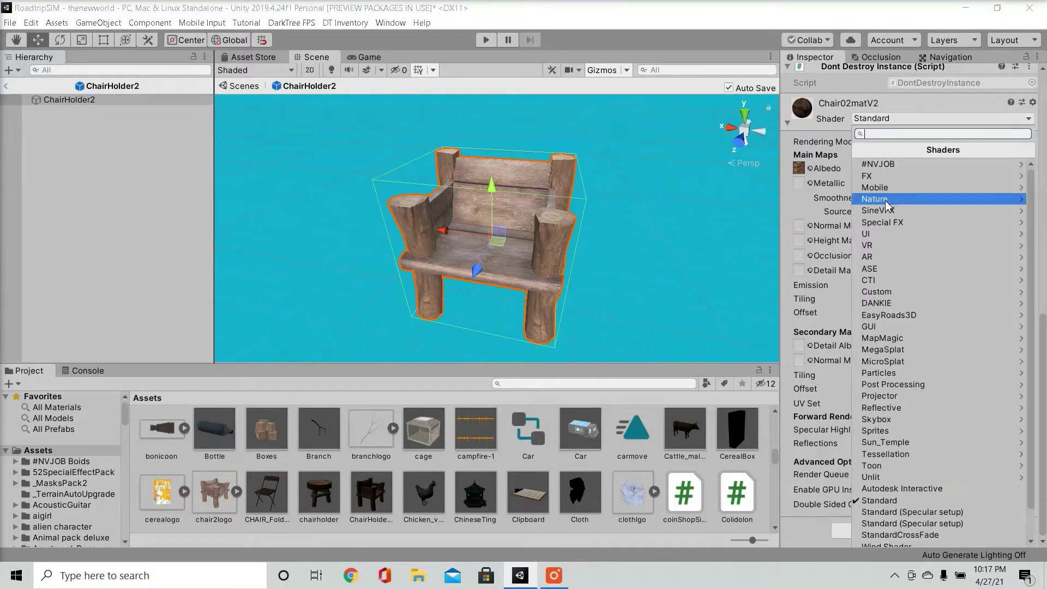
click(901, 501)
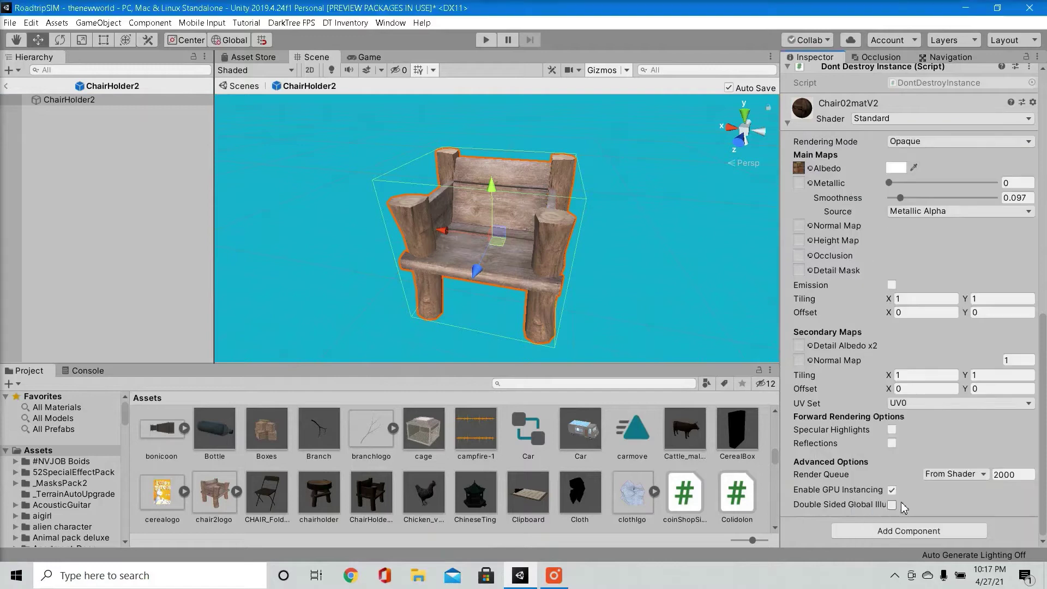
click(874, 121)
click(787, 123)
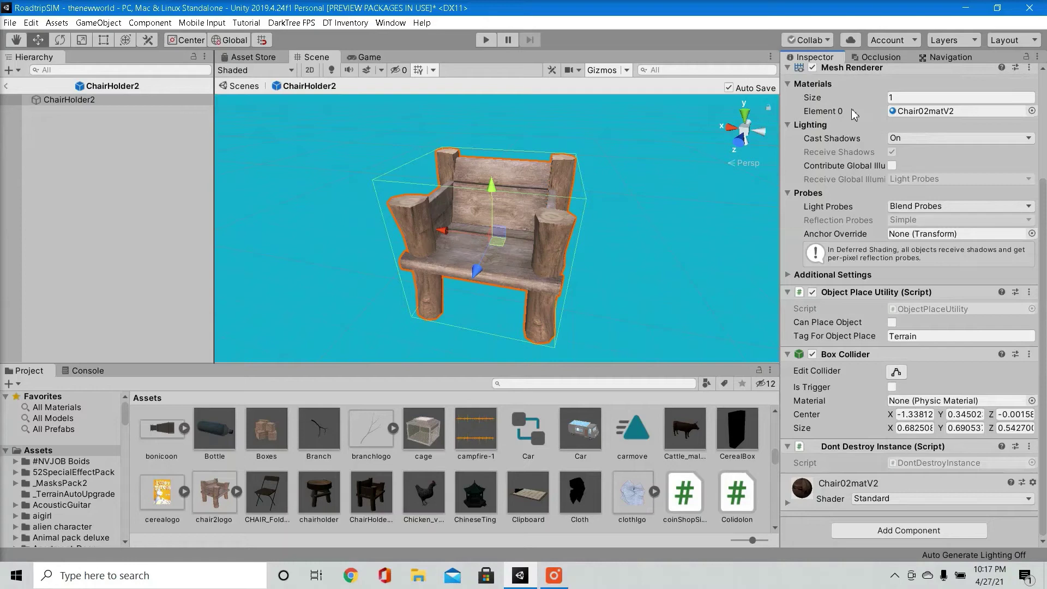
click(789, 502)
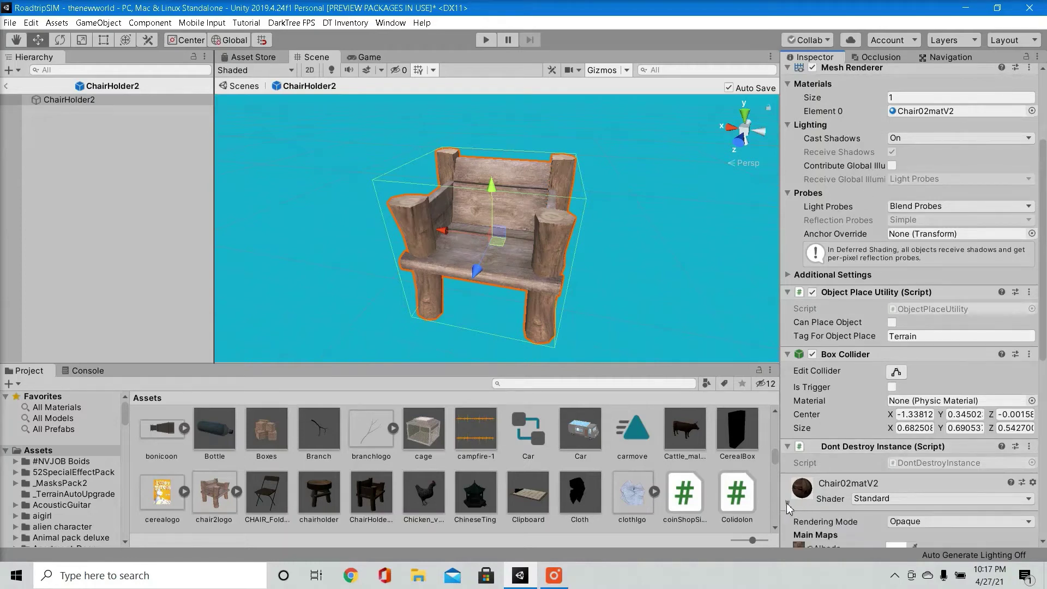
scroll(842, 409, down, 10)
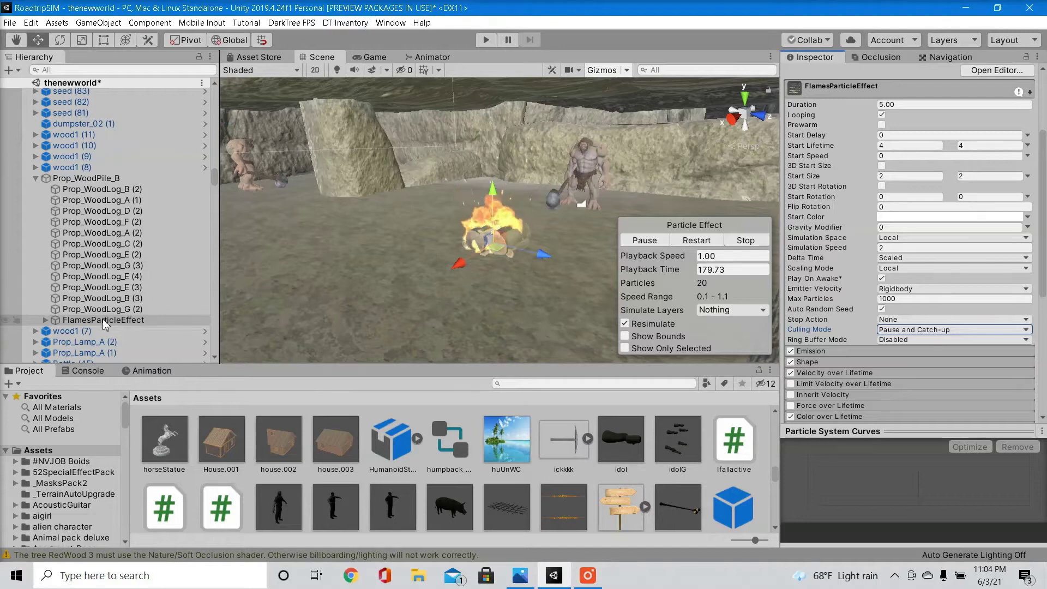
Step: Focus FlamesParticleEffect and keep its Particle System Culling Mode at Pause and Catch-up
double_click(105, 321)
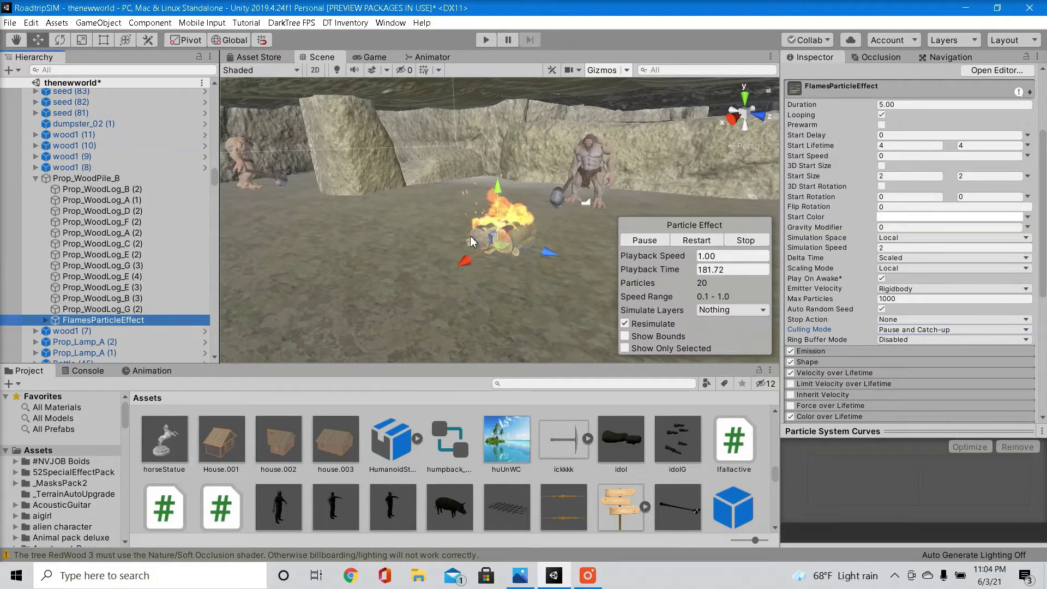
click(903, 331)
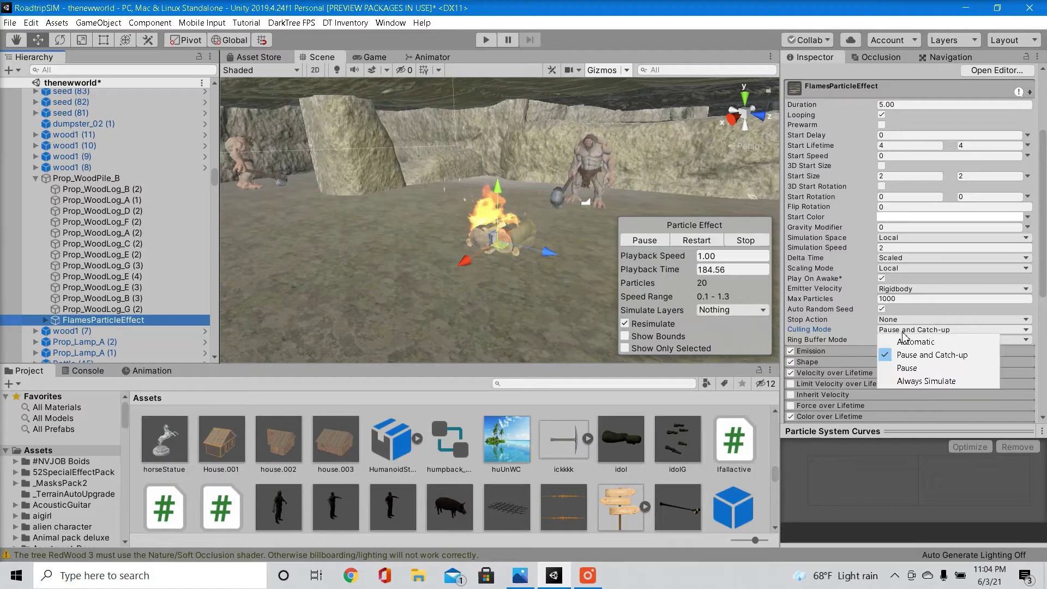
click(908, 358)
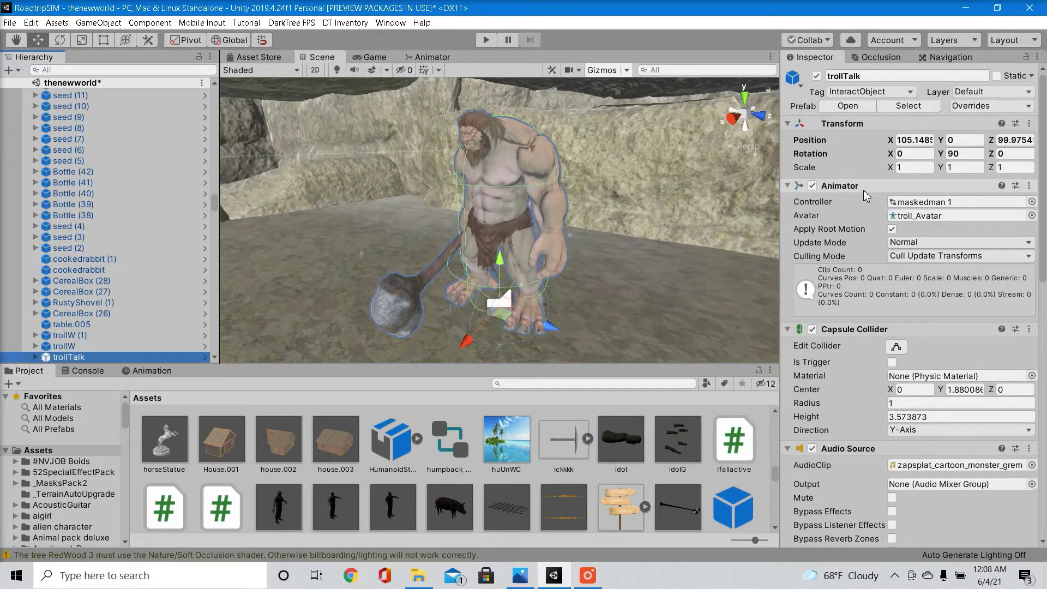
Step: Set the trollTalk Animator's Culling Mode to Cull Update Transforms
click(919, 262)
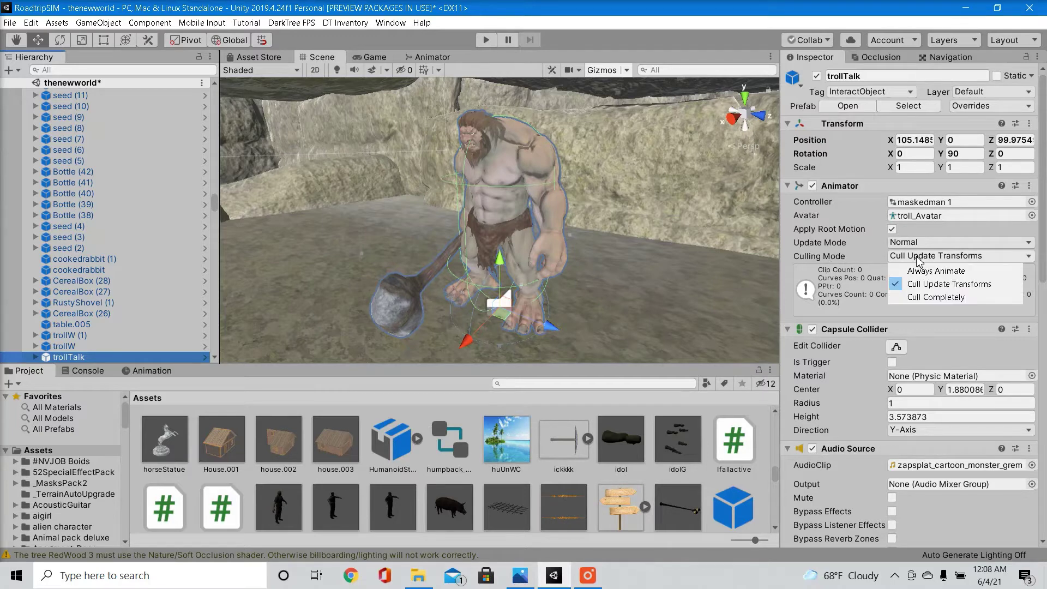
click(920, 285)
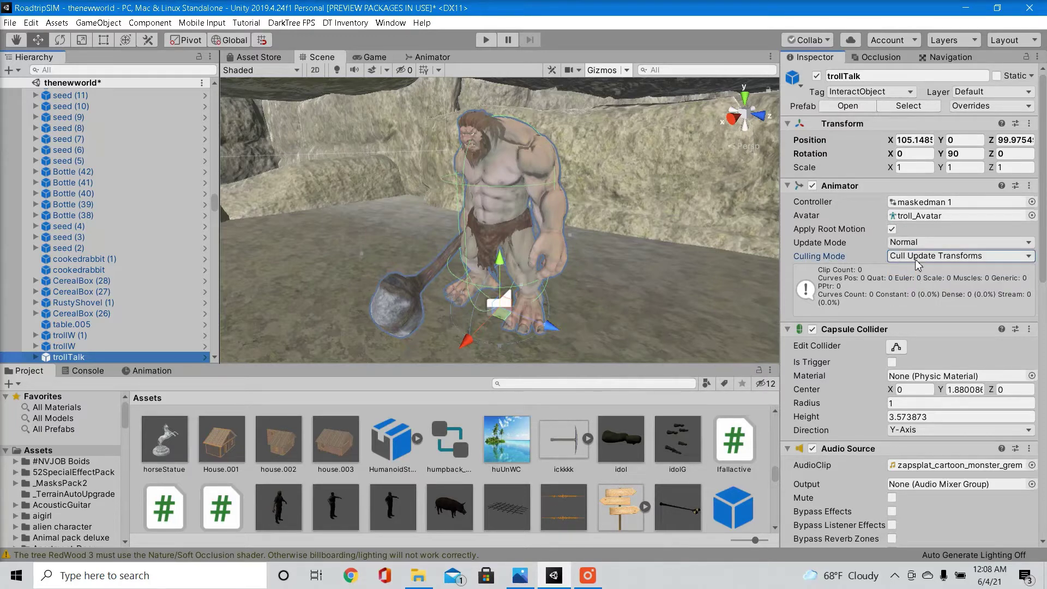
click(918, 262)
click(922, 284)
click(587, 575)
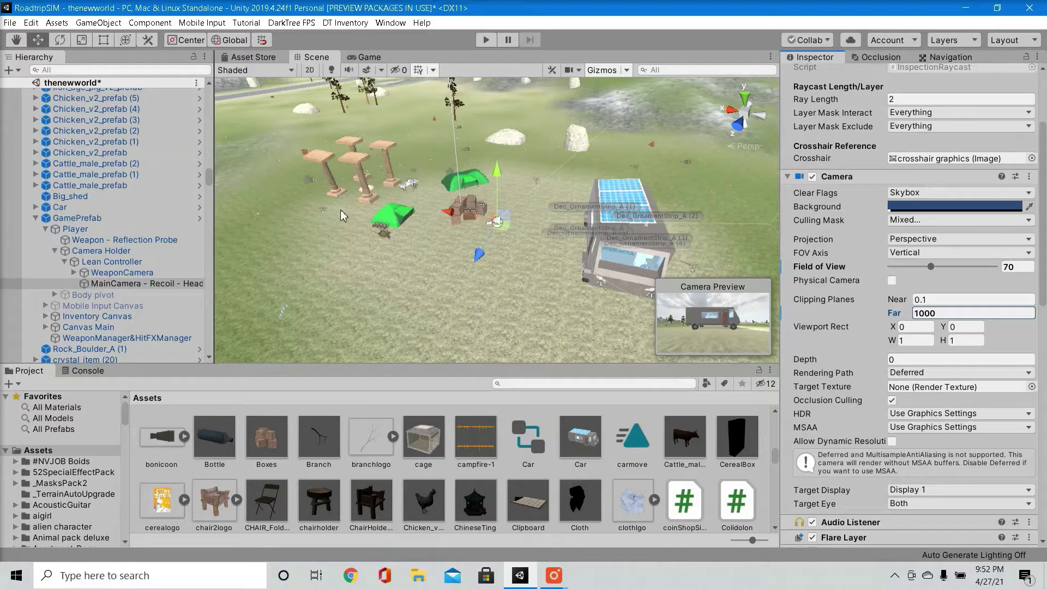
click(116, 262)
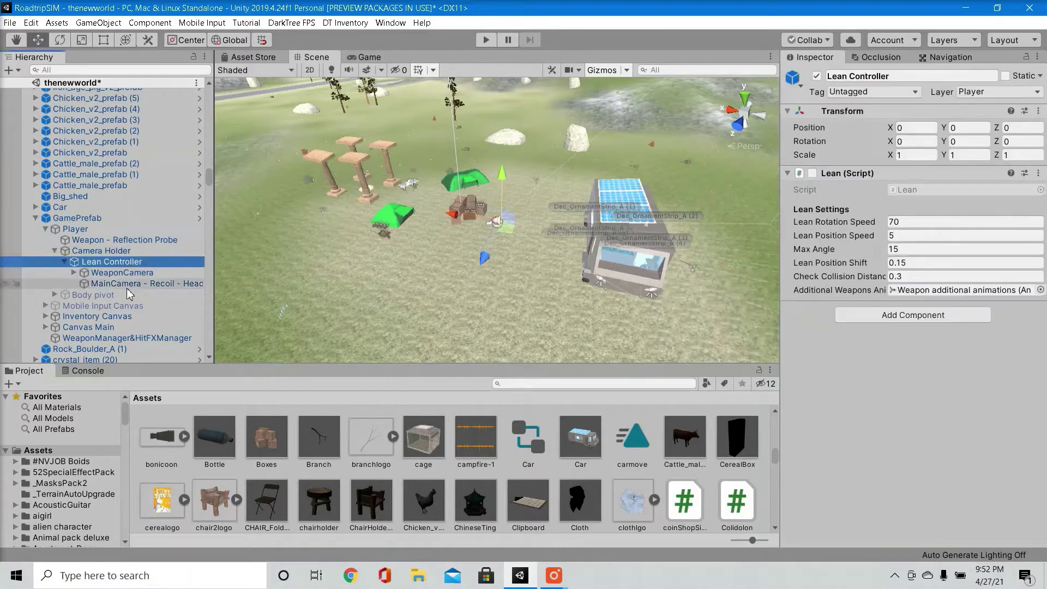
click(129, 287)
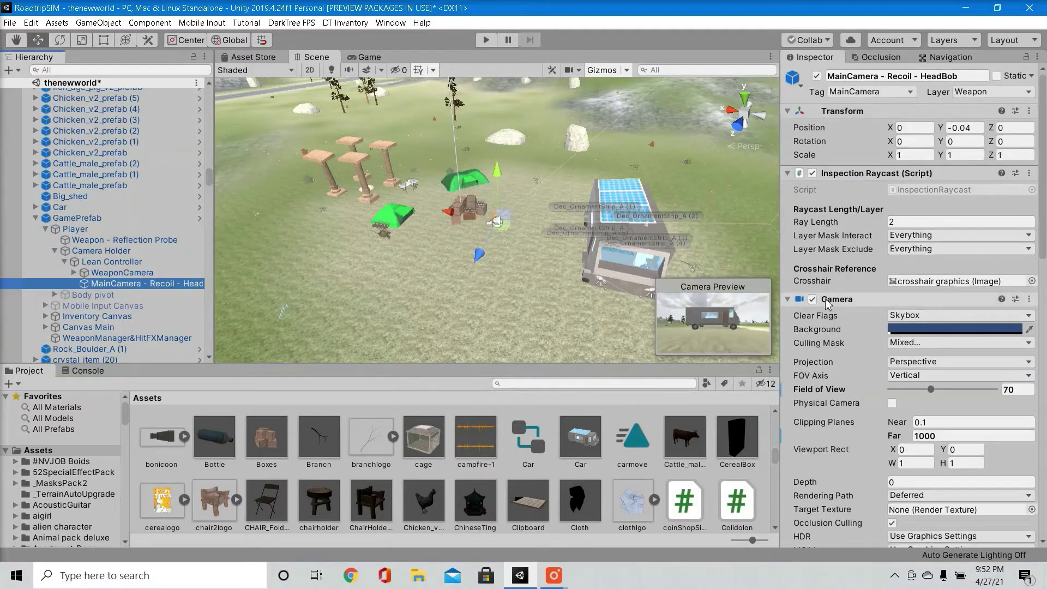
scroll(840, 305, down, 5)
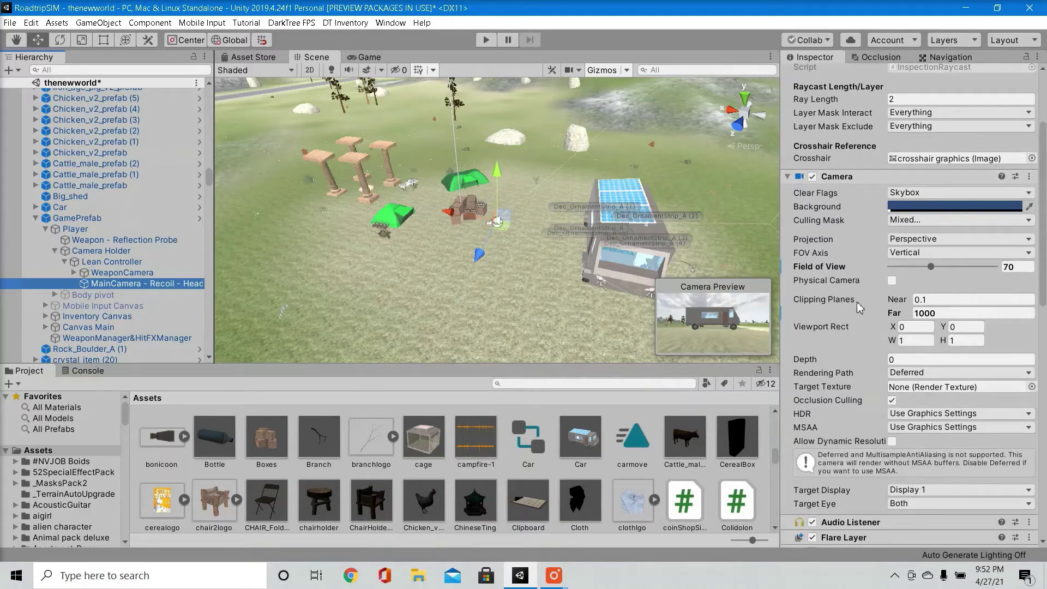
click(937, 312)
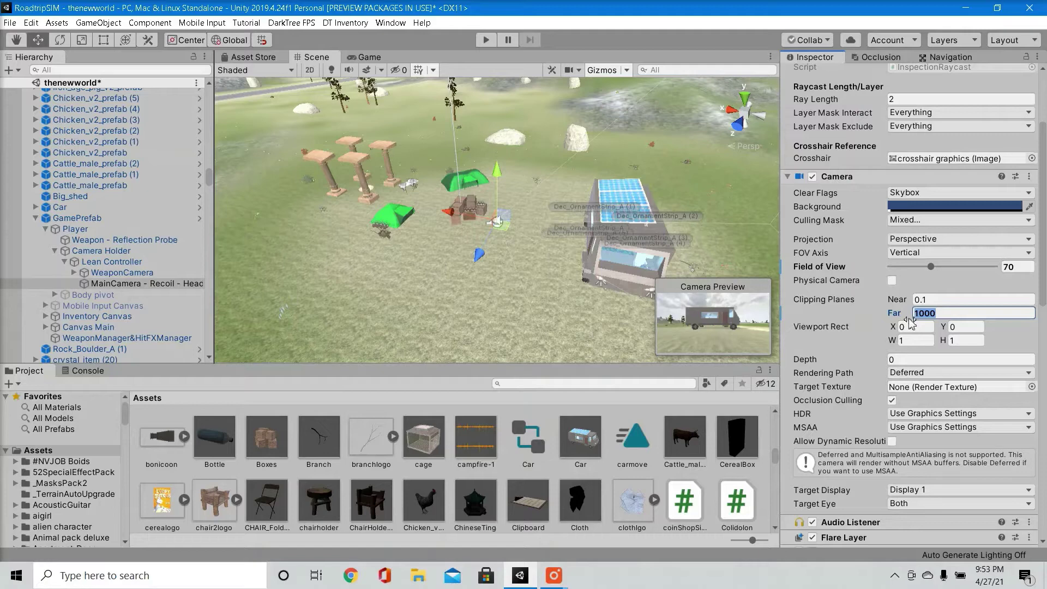
text(20)
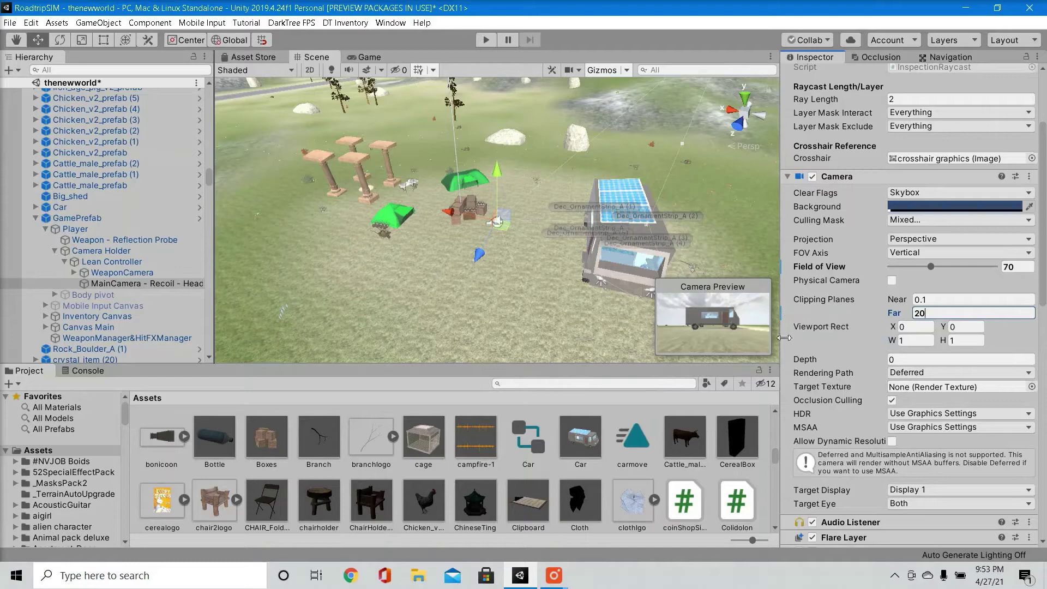
text(0)
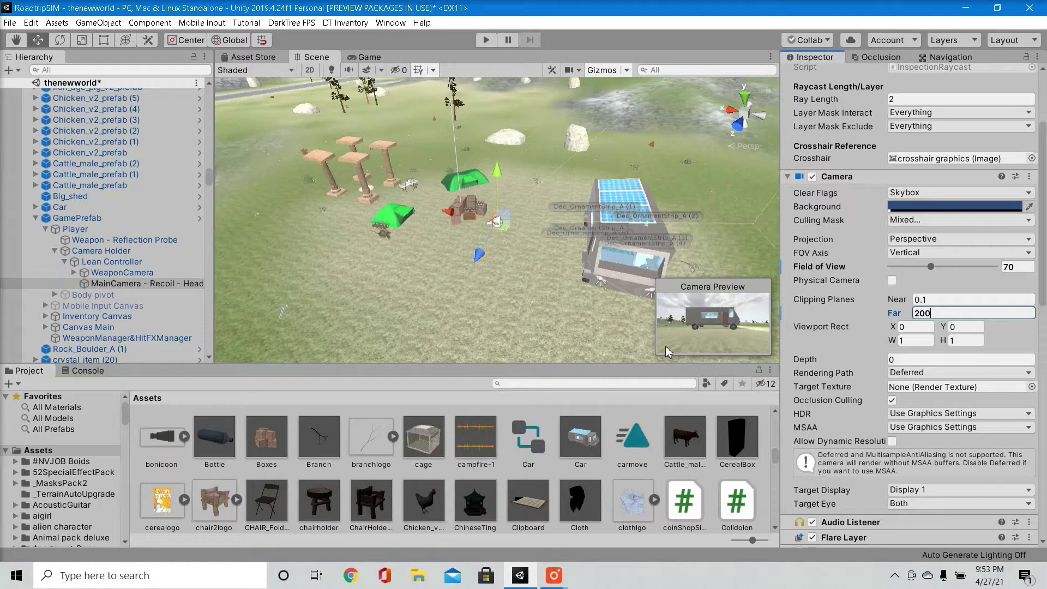
key(BackSpace)
key(BackSpace)
key(BackSpace)
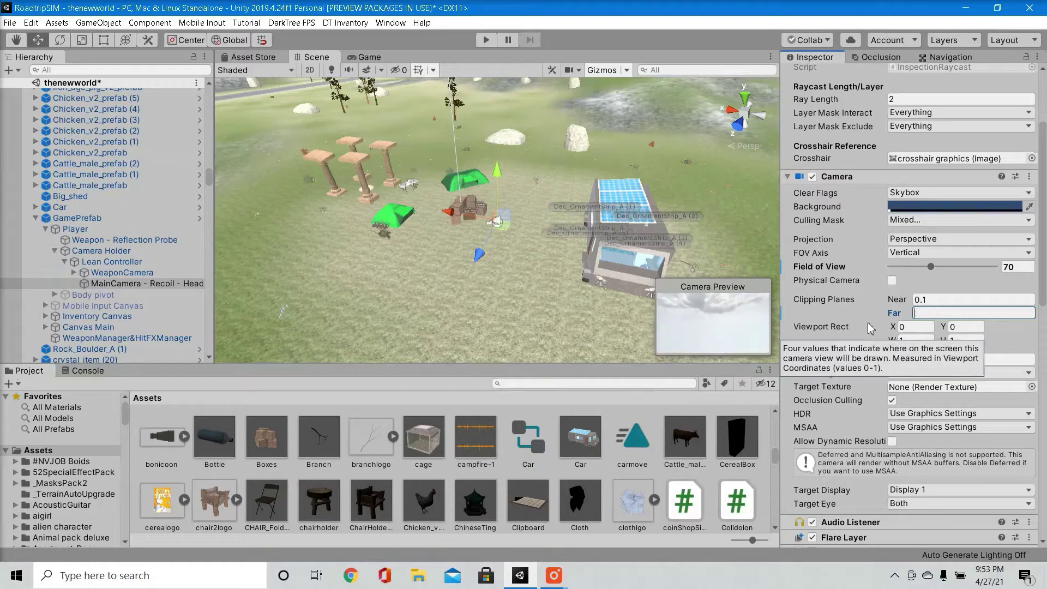
text(1000)
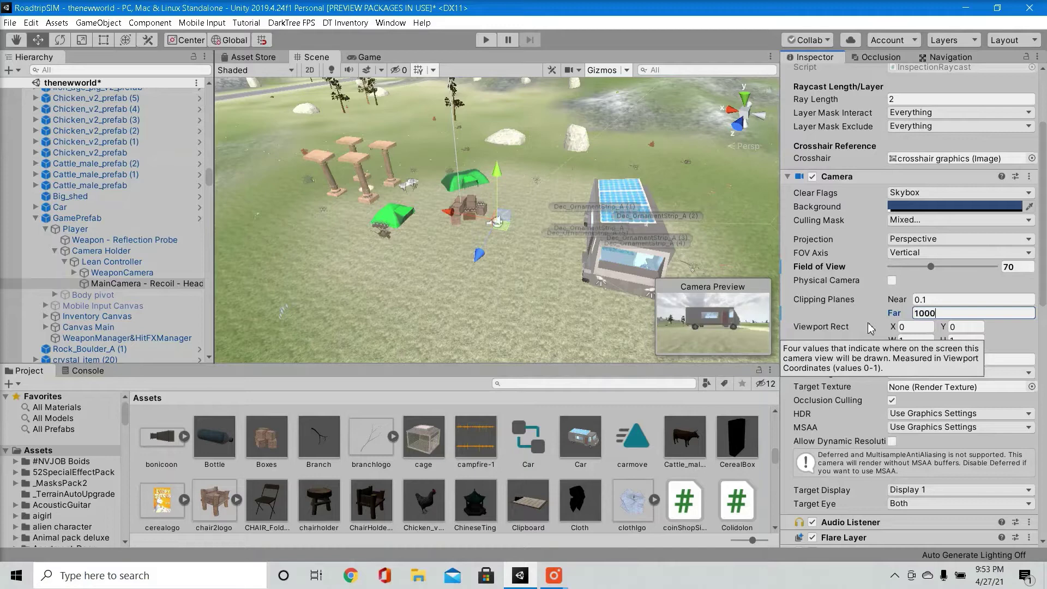
right_drag(460, 248, 485, 243)
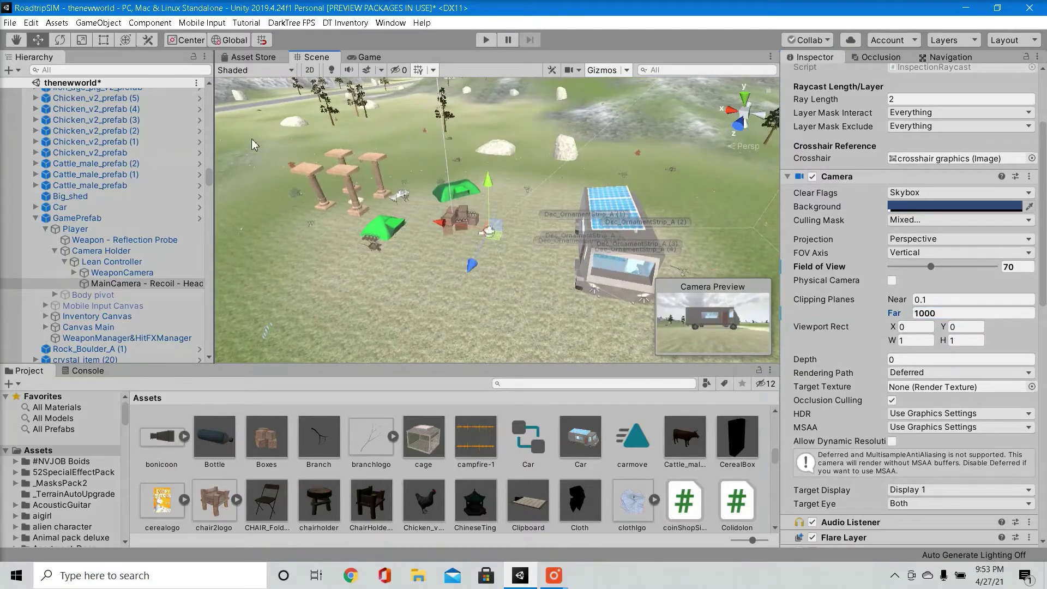
Step: Orbit the Scene view around the camp to face the van
mouse_move(553, 576)
click(599, 507)
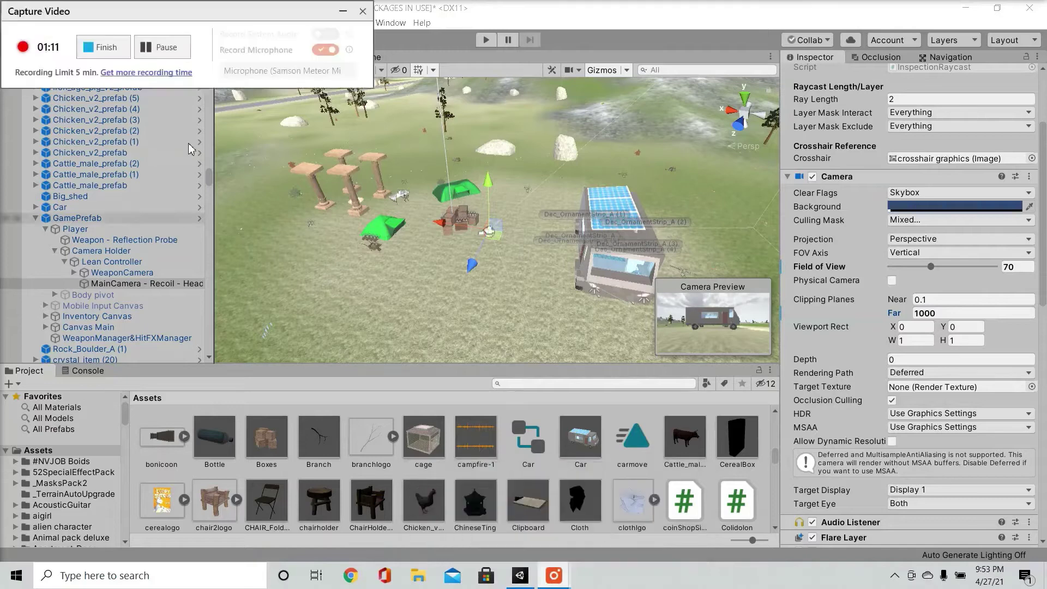
click(103, 47)
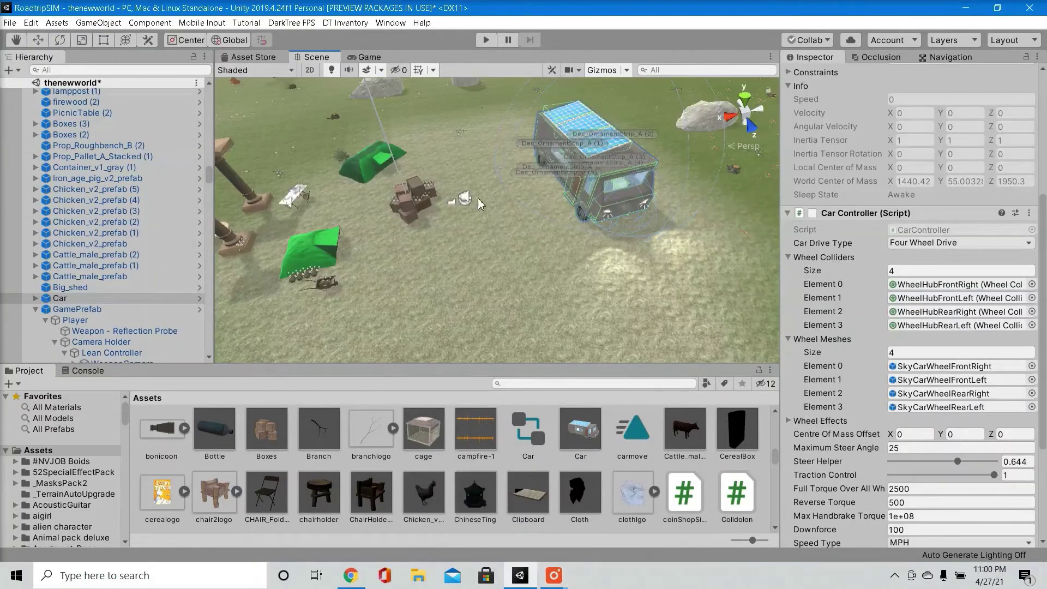
right_drag(474, 204, 430, 163)
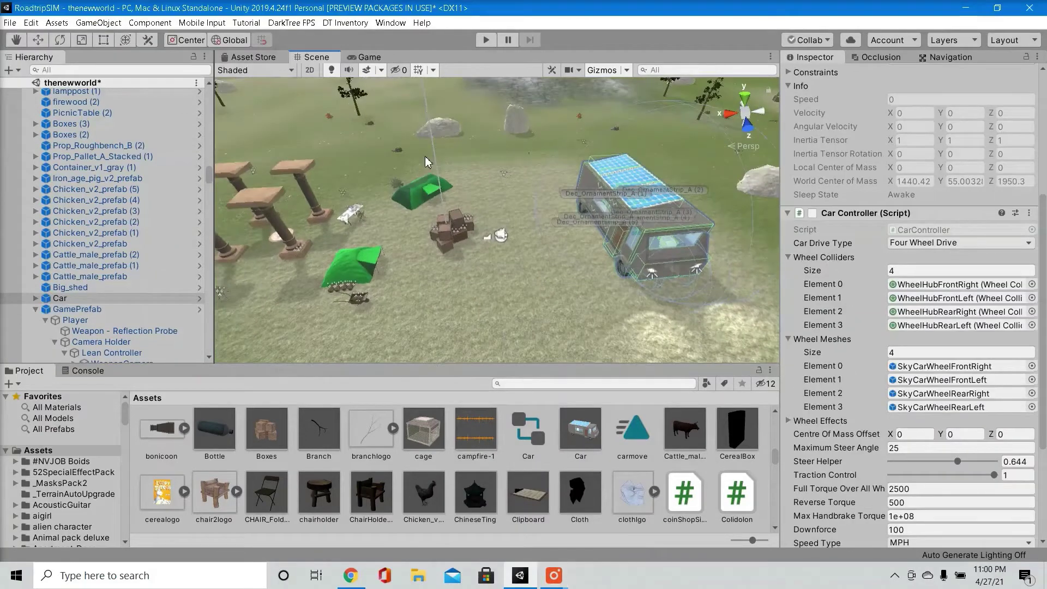
right_drag(389, 219, 427, 217)
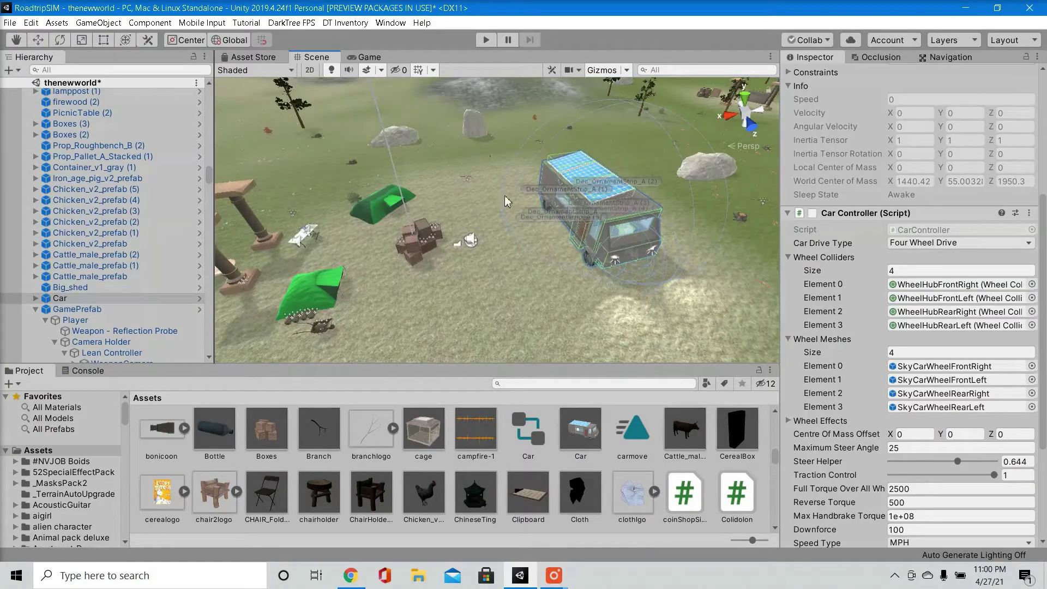
scroll(930, 199, up, 8)
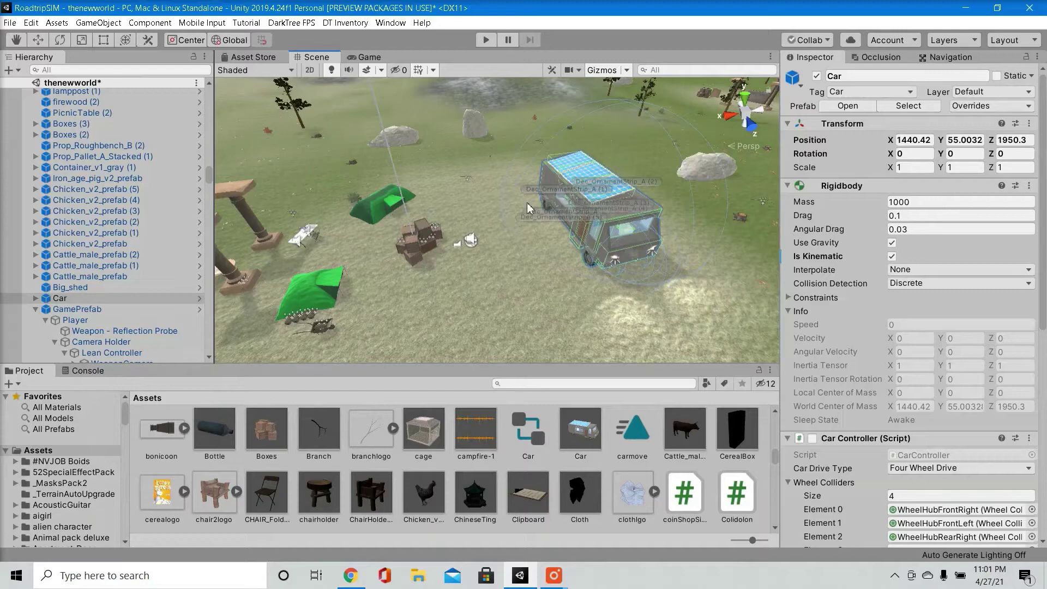
Step: Select the Car, frame it, and orbit to see the tents and tables beside it
click(77, 287)
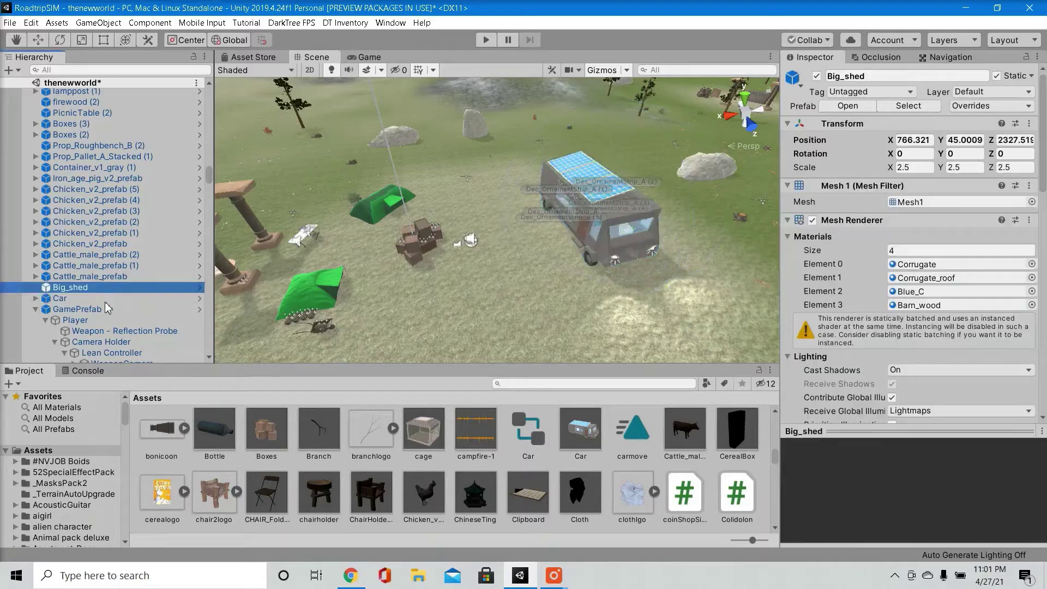
click(103, 299)
key(f)
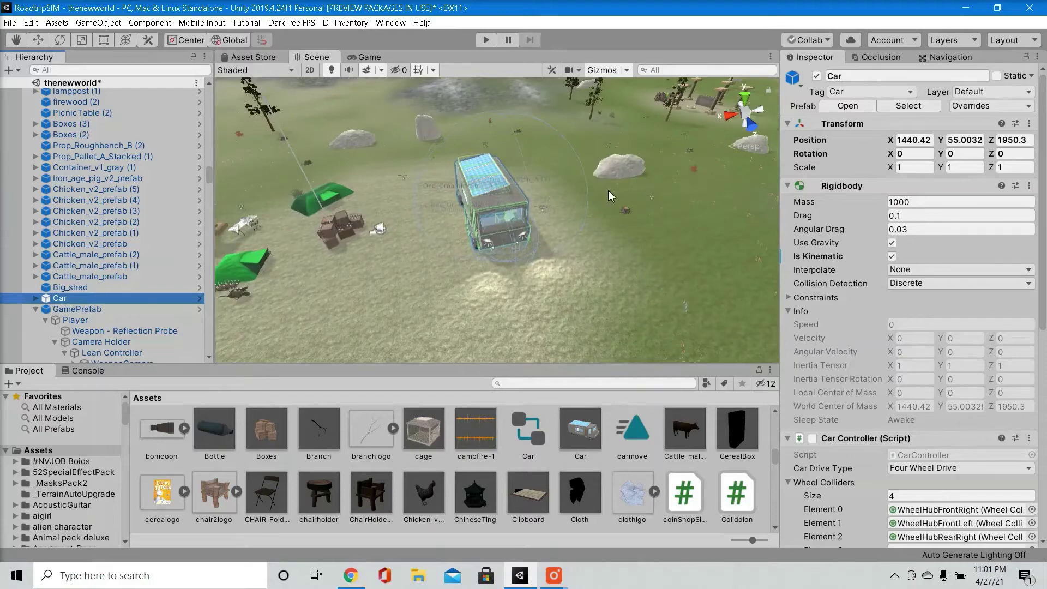
right_drag(550, 180, 533, 196)
Step: Show the occlusion culling visualization and view the hills, benches and tents around the car
click(869, 57)
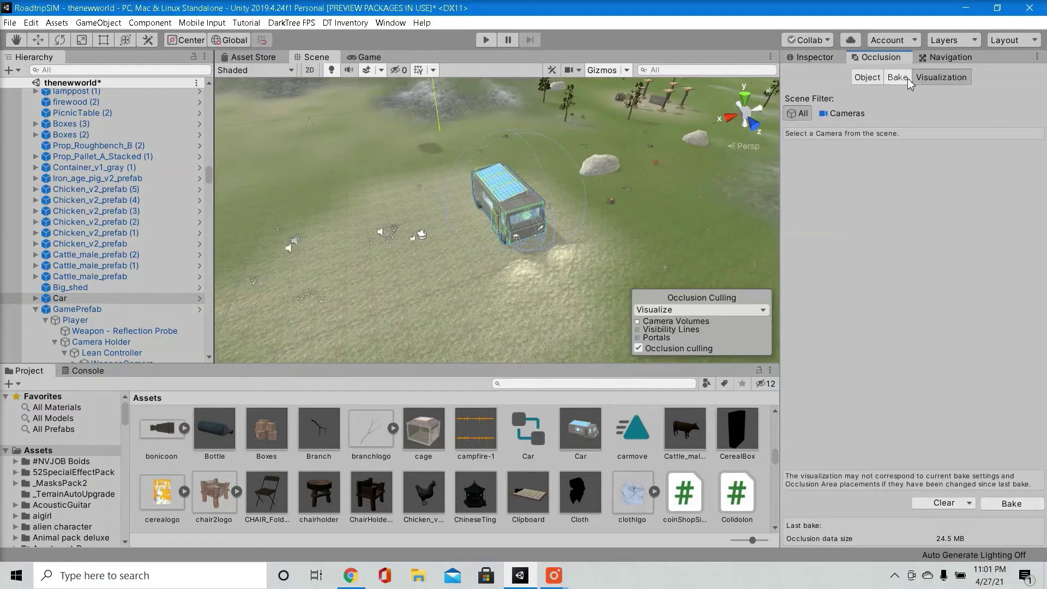
right_drag(551, 177, 391, 260)
scroll(480, 195, down, 2)
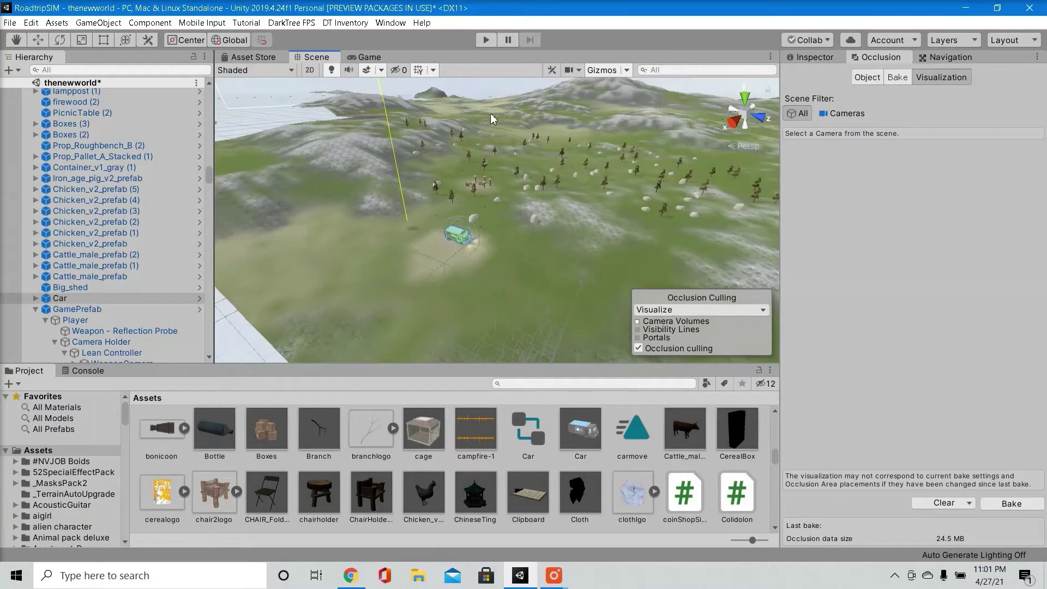
key(f)
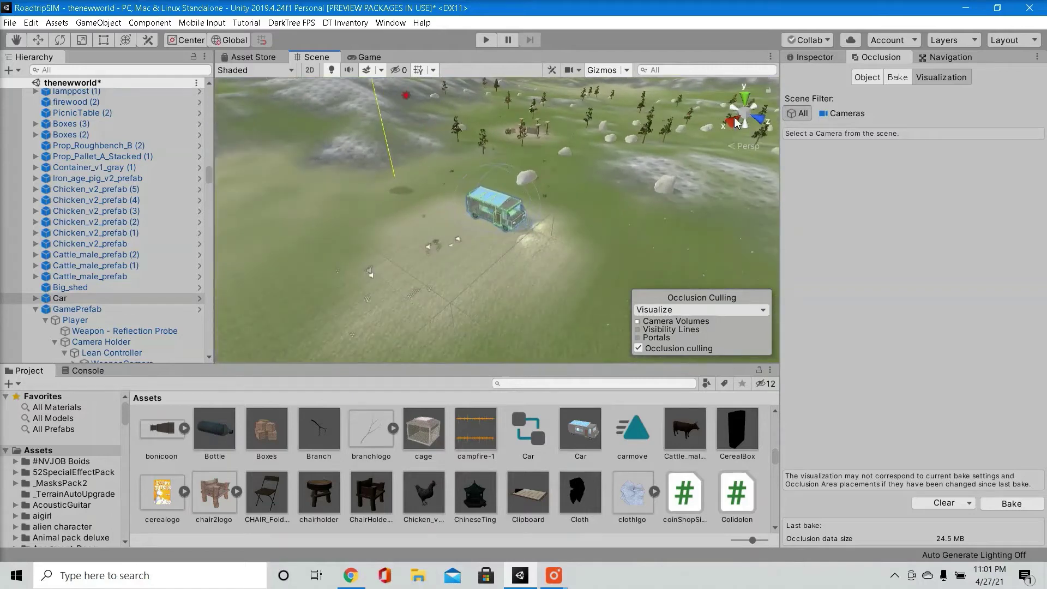
click(812, 57)
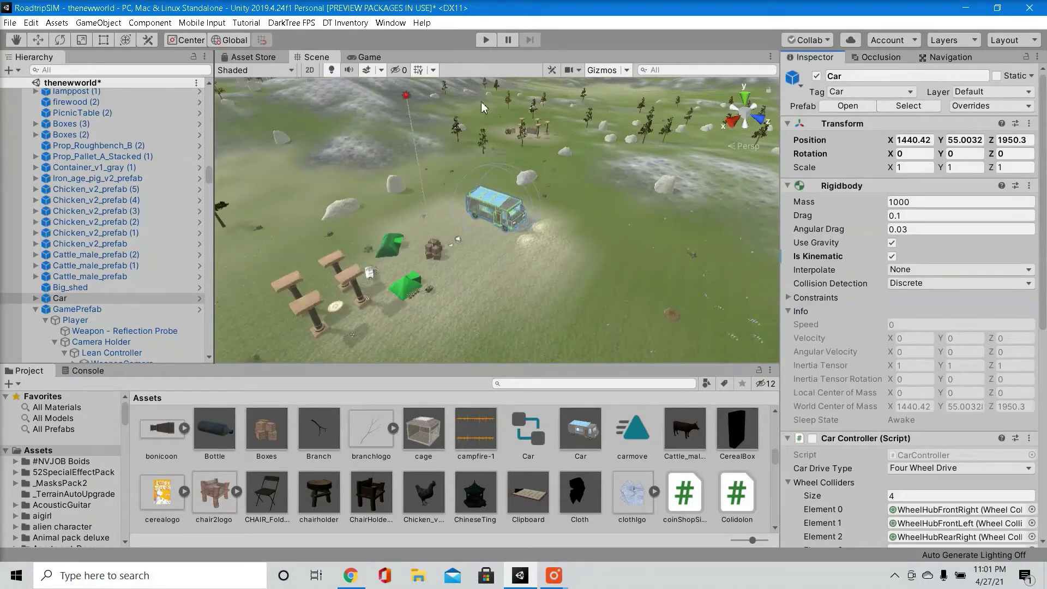
right_drag(597, 165, 491, 169)
Step: Re-show occlusion visualization and inspect the road and terrain from tilted angles
click(884, 57)
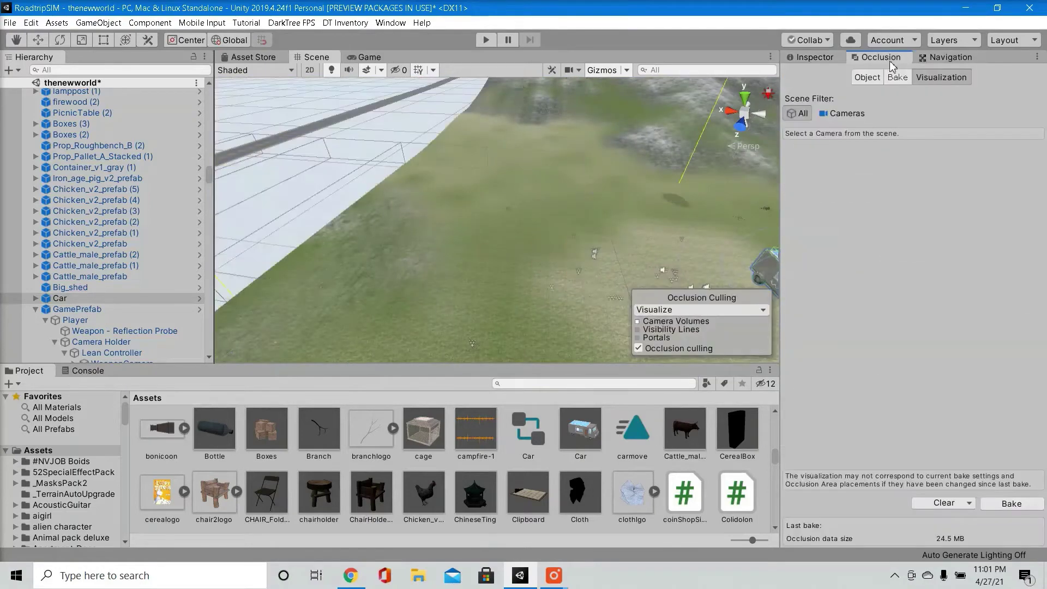
right_drag(496, 176, 319, 168)
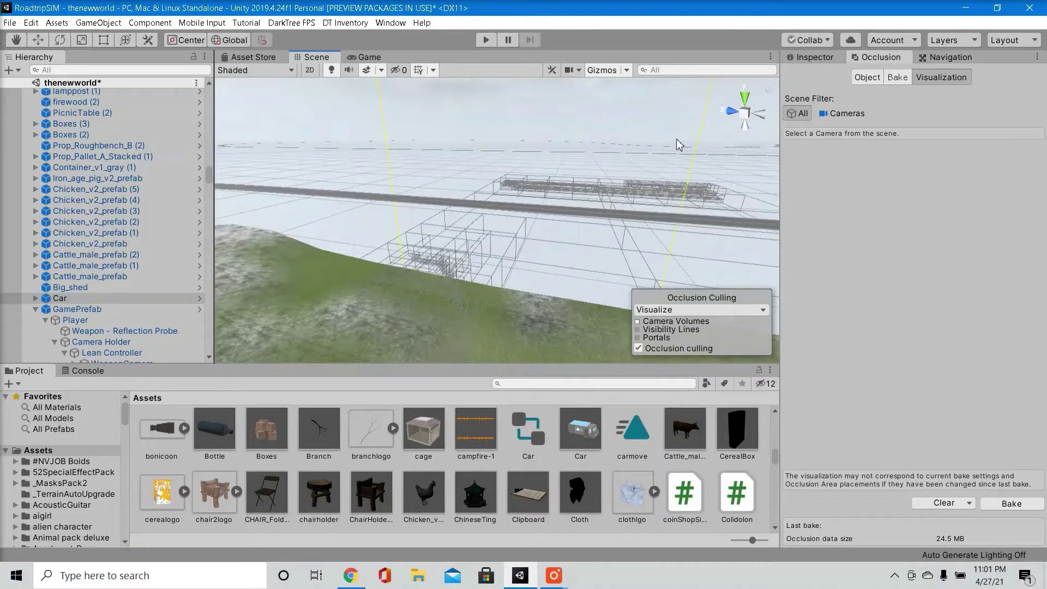
right_drag(678, 145, 390, 267)
click(811, 58)
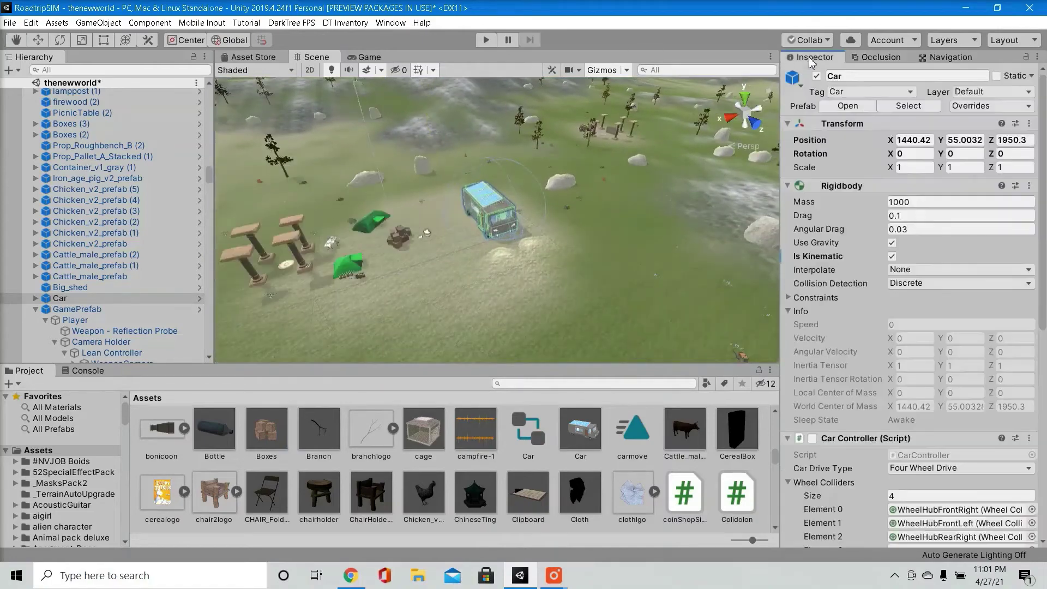
right_drag(484, 158, 526, 225)
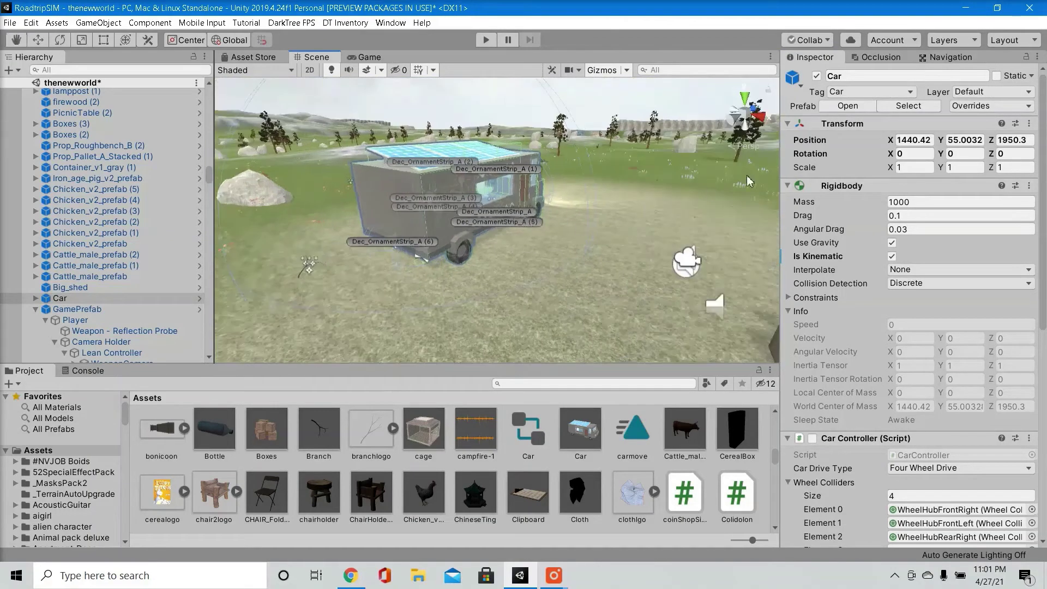
click(880, 57)
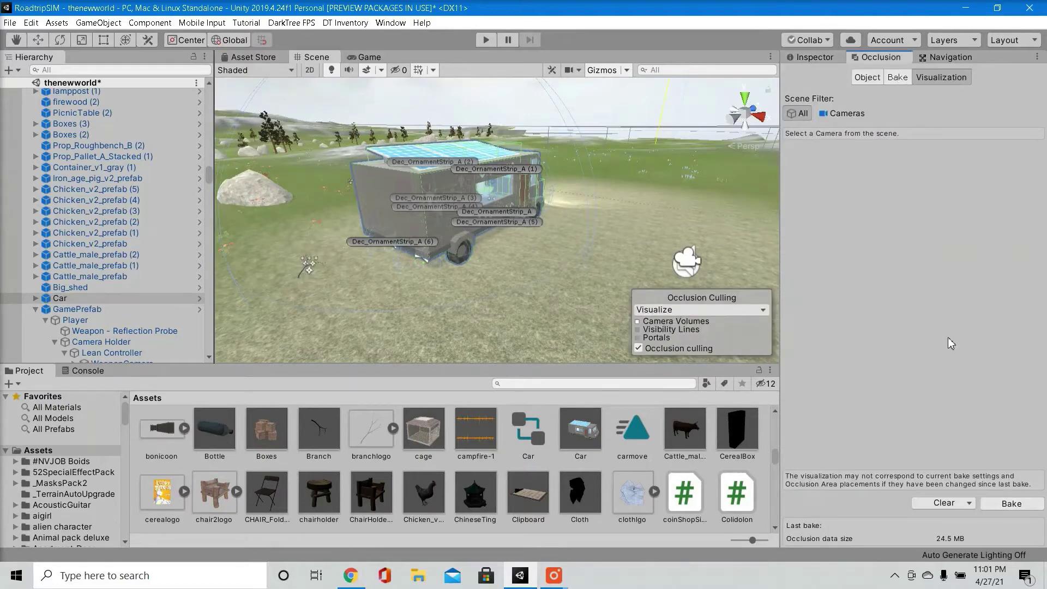
click(823, 58)
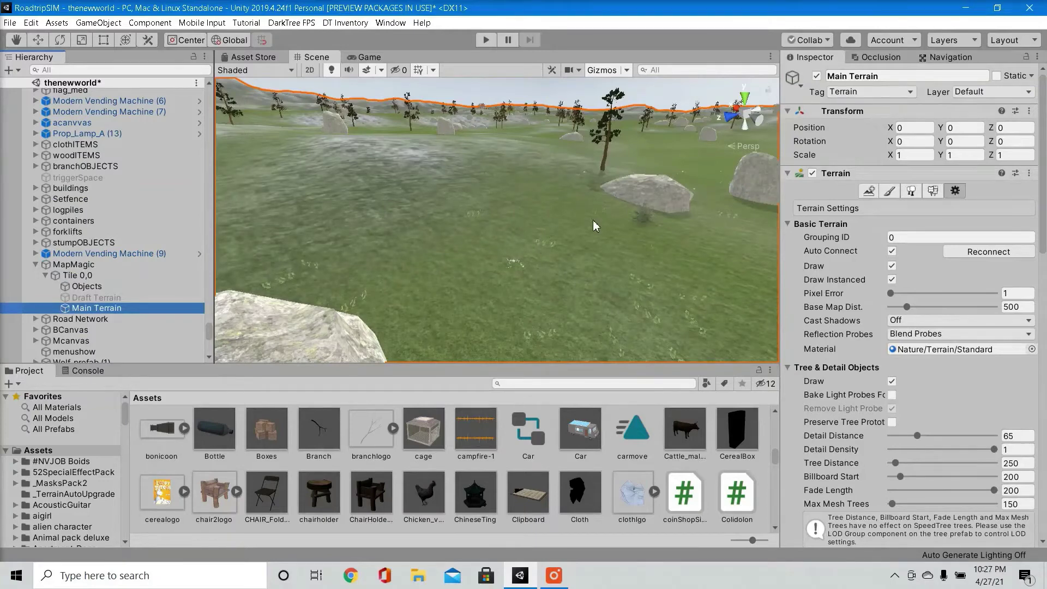
Step: Lower the terrain's Detail Distance to 32, Detail Density to 0.548 and Tree Distance to 85
click(889, 192)
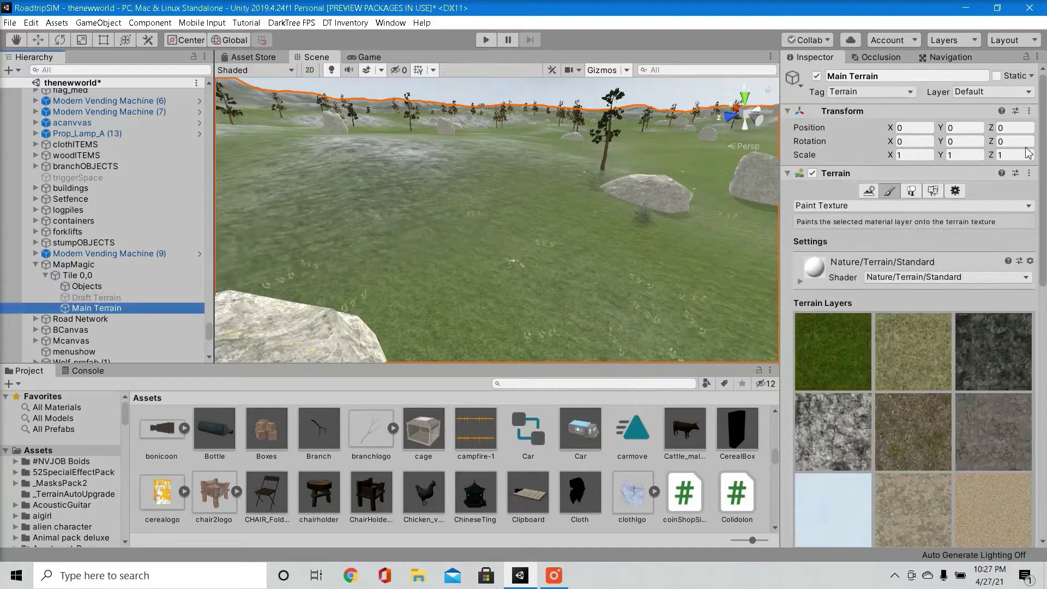
click(957, 193)
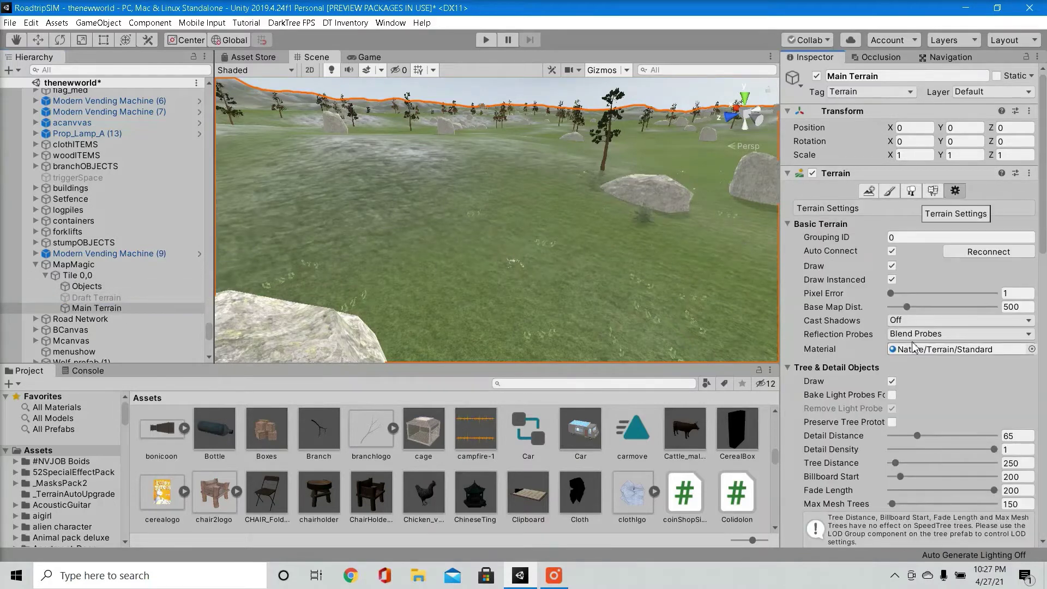
scroll(926, 371, down, 5)
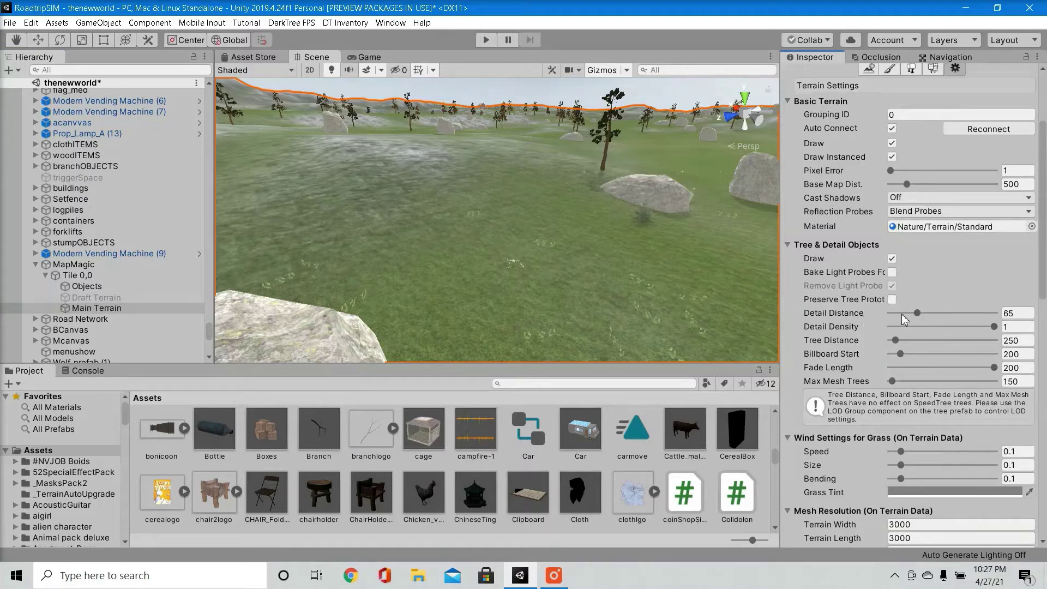
mouse_move(920, 313)
mouse_down()
mouse_move(892, 318)
mouse_move(908, 327)
mouse_up()
drag(984, 328, 971, 333)
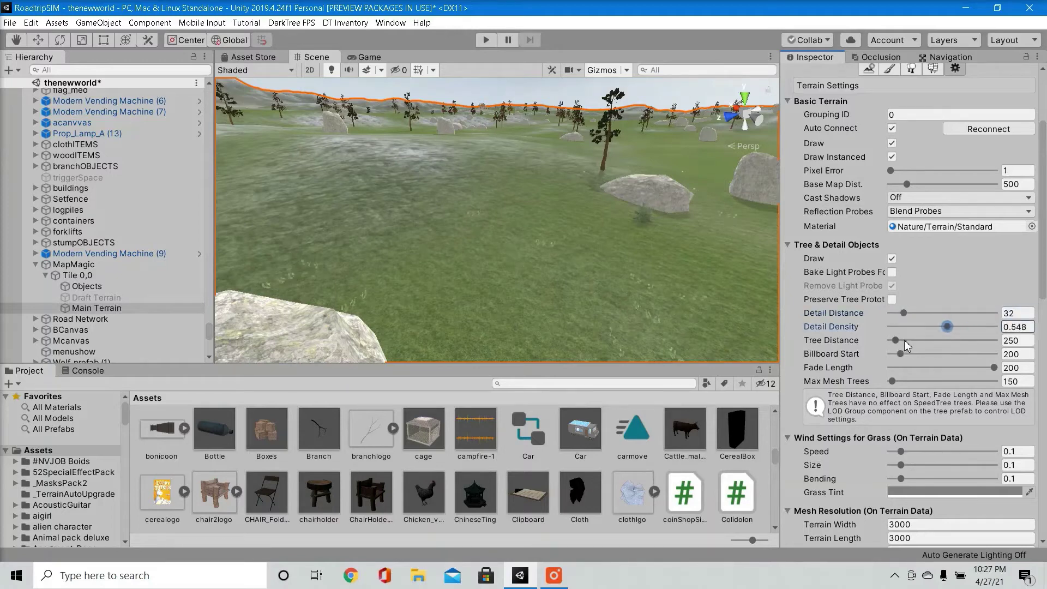
mouse_move(897, 340)
mouse_down()
mouse_move(887, 342)
mouse_move(888, 355)
mouse_move(905, 356)
mouse_up()
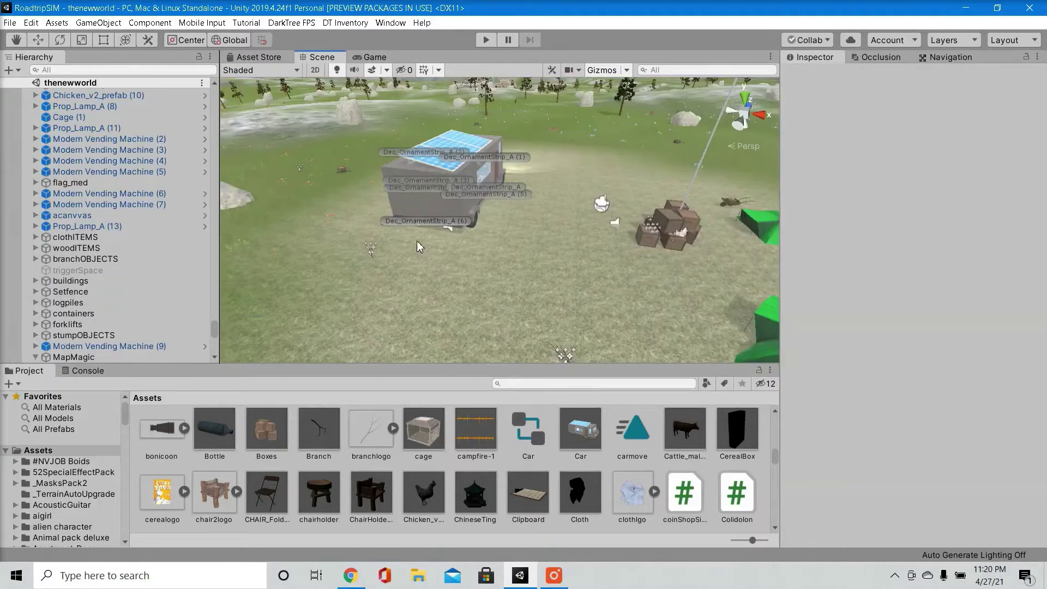
Step: Open the Quality project settings and check the Default quality level choices without changing them
click(31, 22)
click(71, 356)
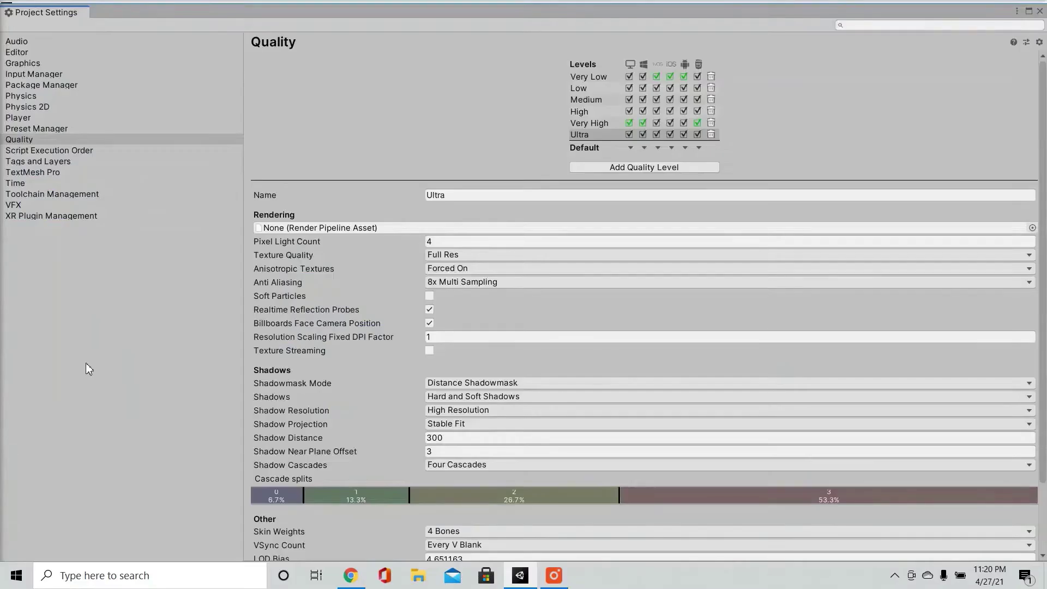
click(75, 141)
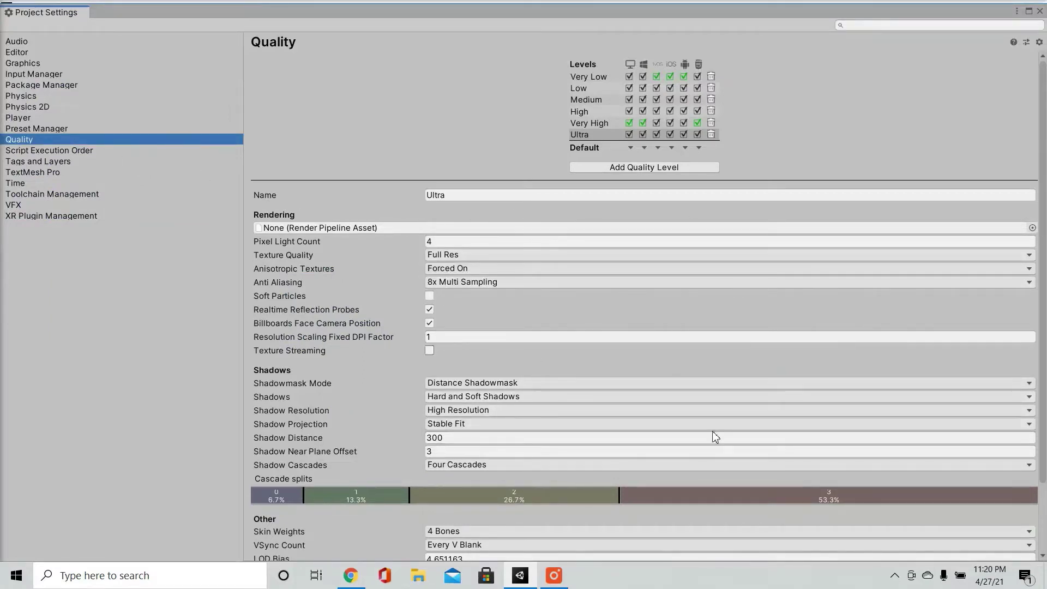
click(630, 149)
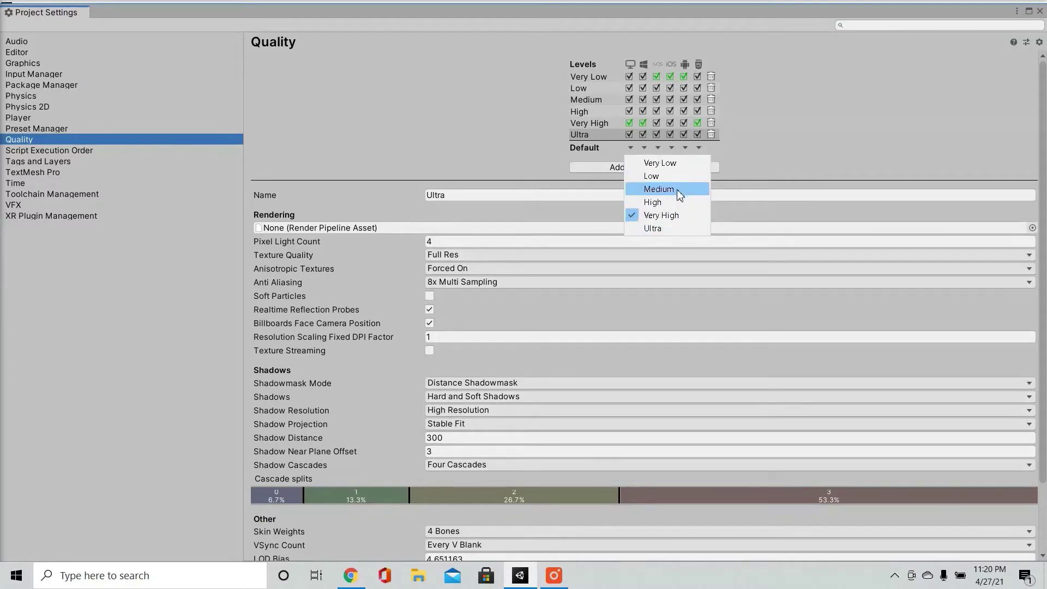
click(490, 149)
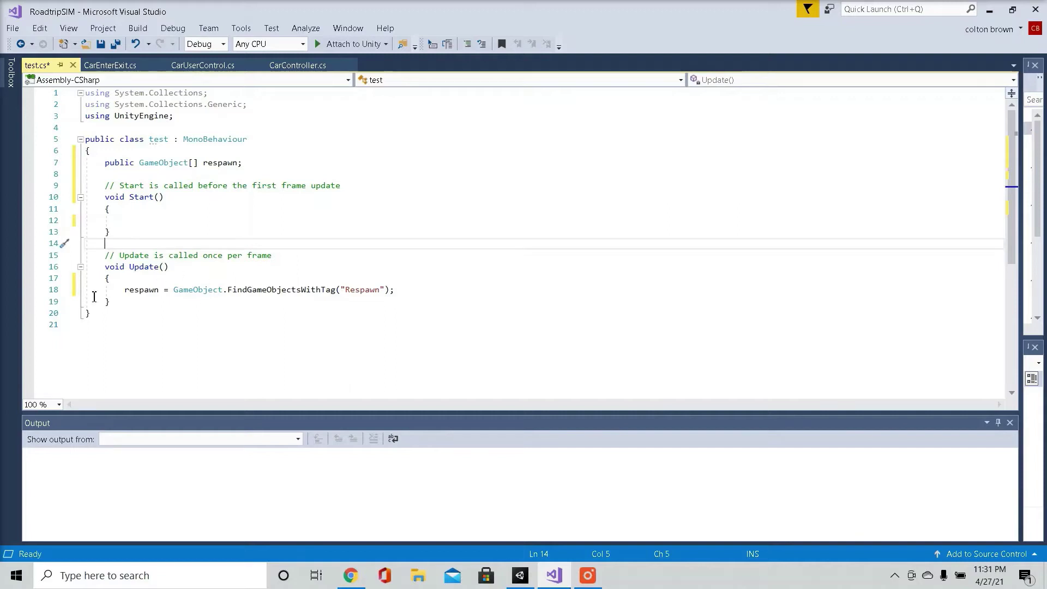
Step: Copy the respawn FindGameObjectsWithTag statement from Update() into Start() in test.cs
drag(125, 289, 423, 292)
key(ctrl+c)
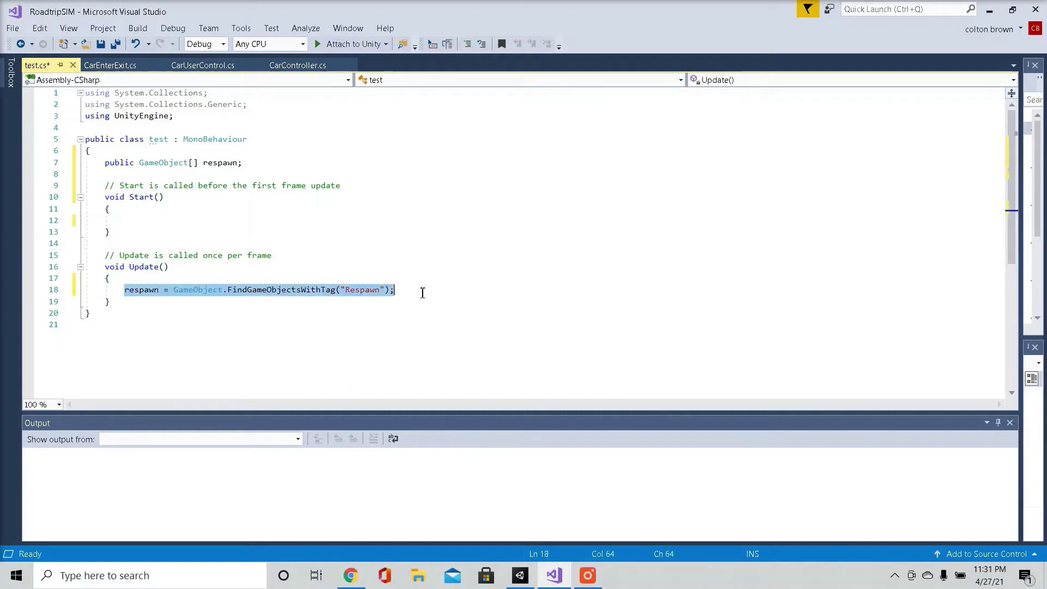
right_click(168, 290)
key(Escape)
right_click(149, 222)
click(221, 459)
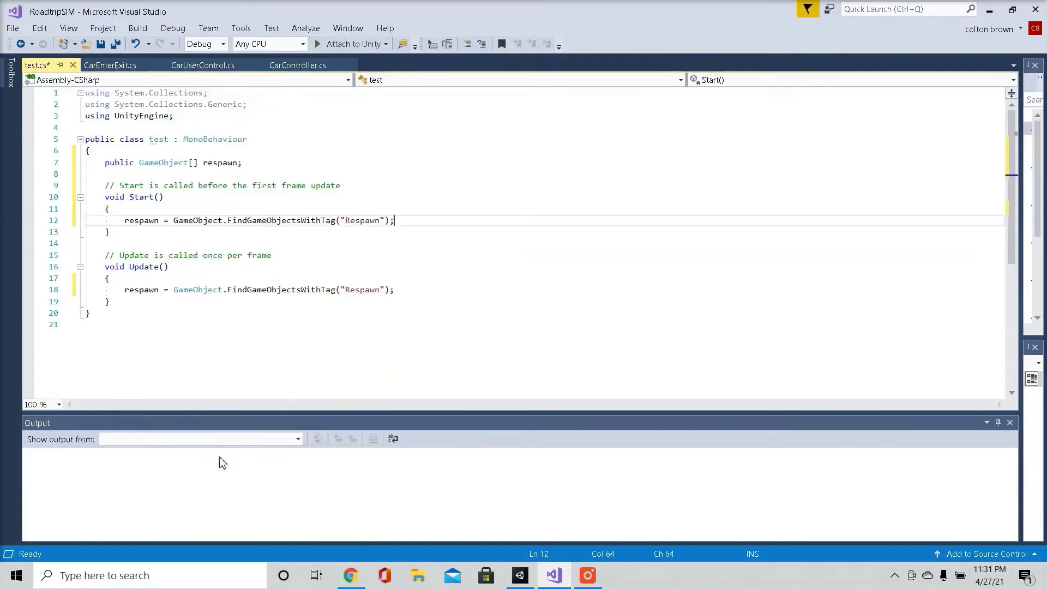
Step: Delete the old respawn statement from Update(), leaving Update() empty
drag(397, 292, 51, 291)
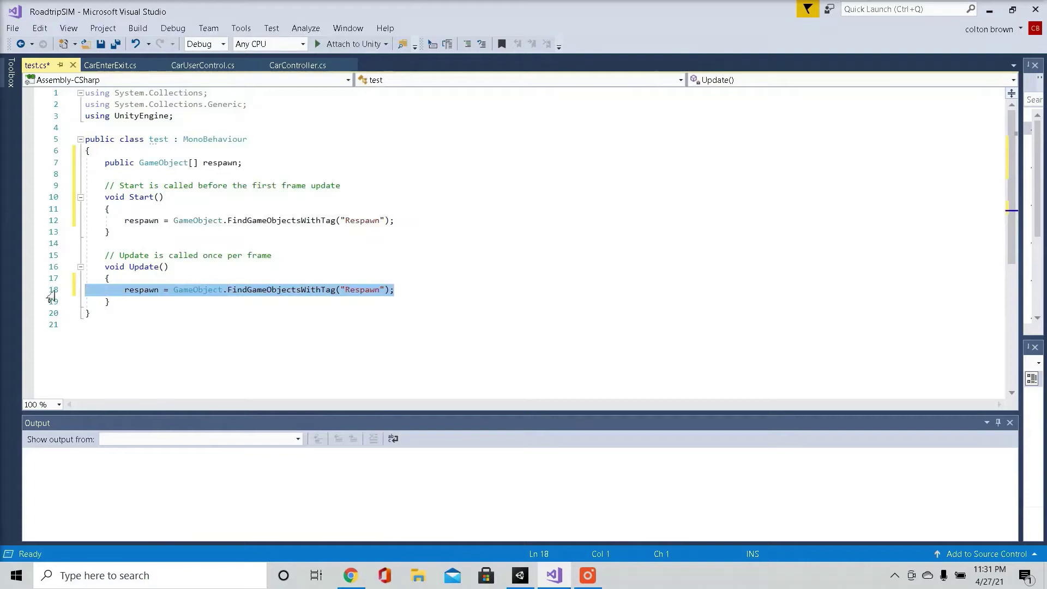
key(Delete)
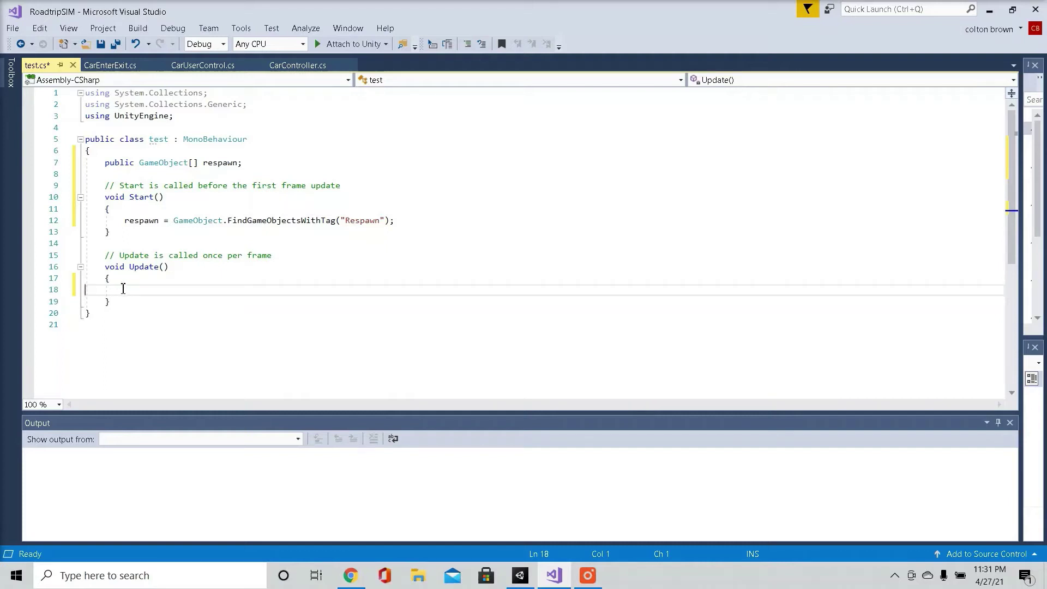
key(Tab)
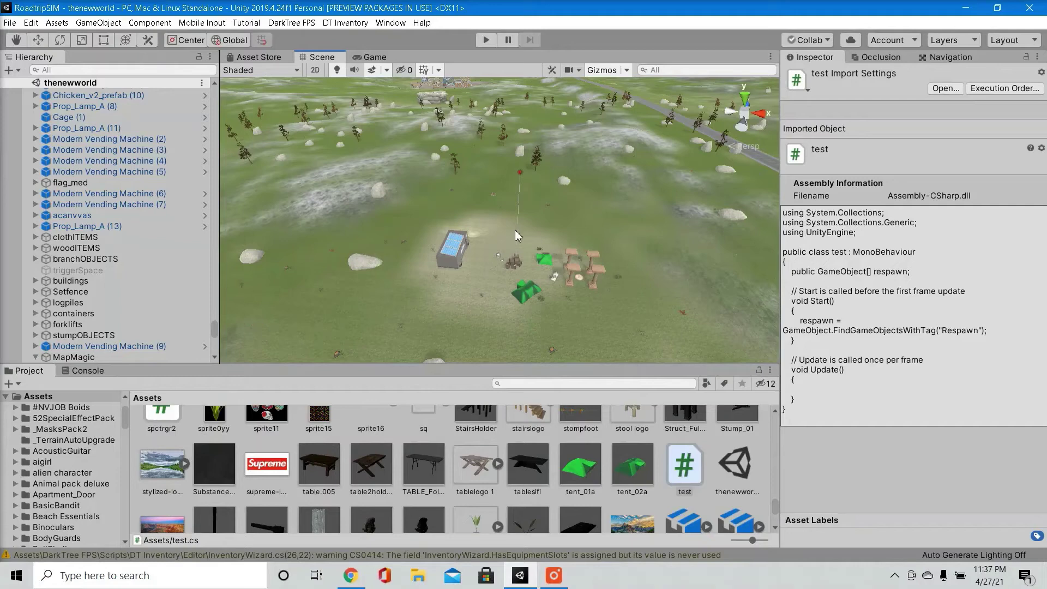
Step: Survey the camp's tents, tables, grassy terrain and vending machine from several Scene view angles
right_drag(522, 256, 542, 298)
right_drag(581, 250, 544, 235)
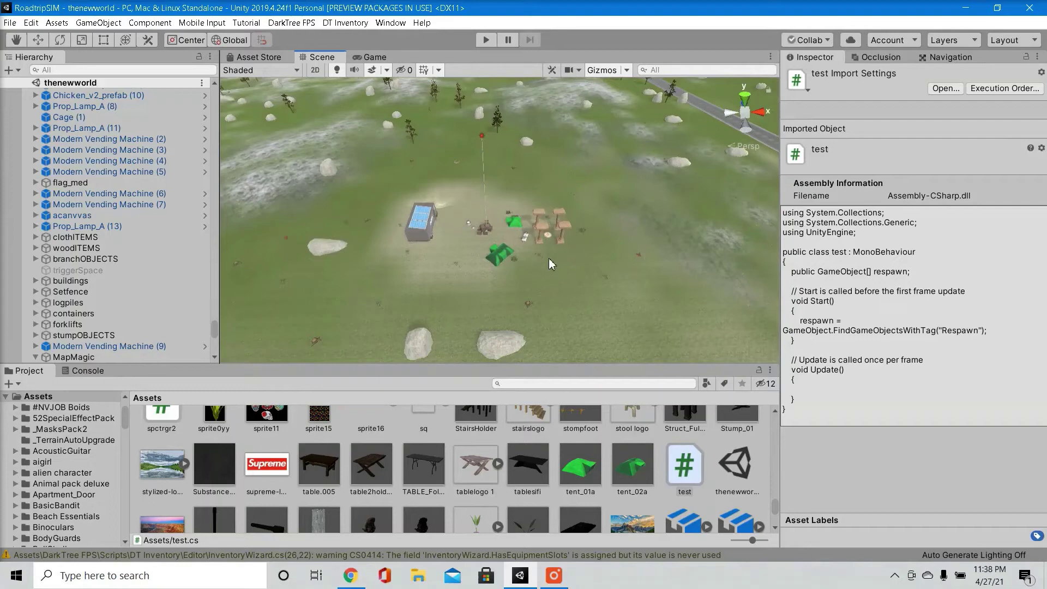
right_drag(542, 274, 567, 296)
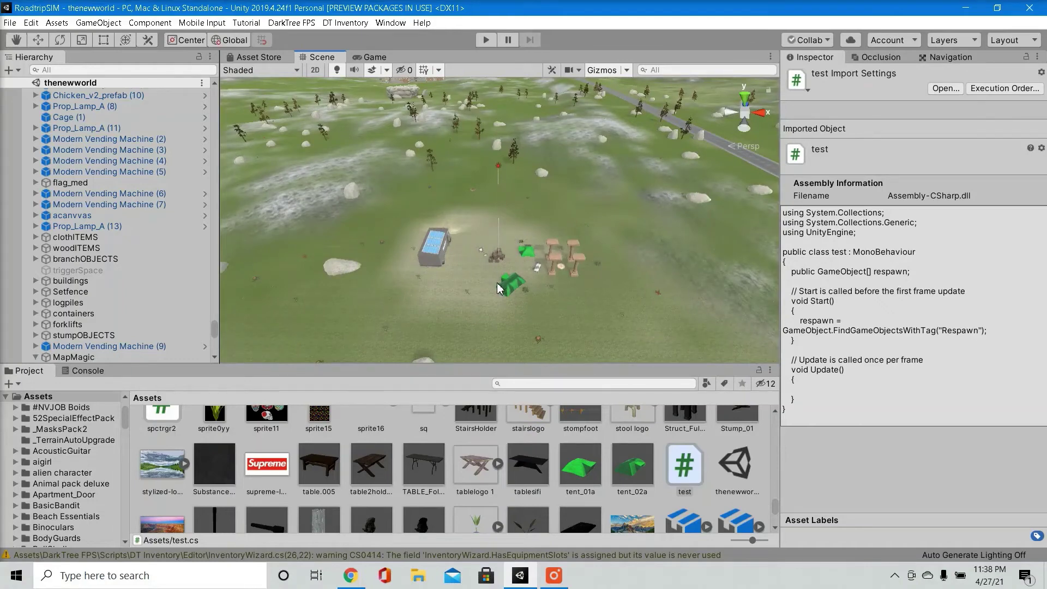
right_drag(497, 288, 614, 215)
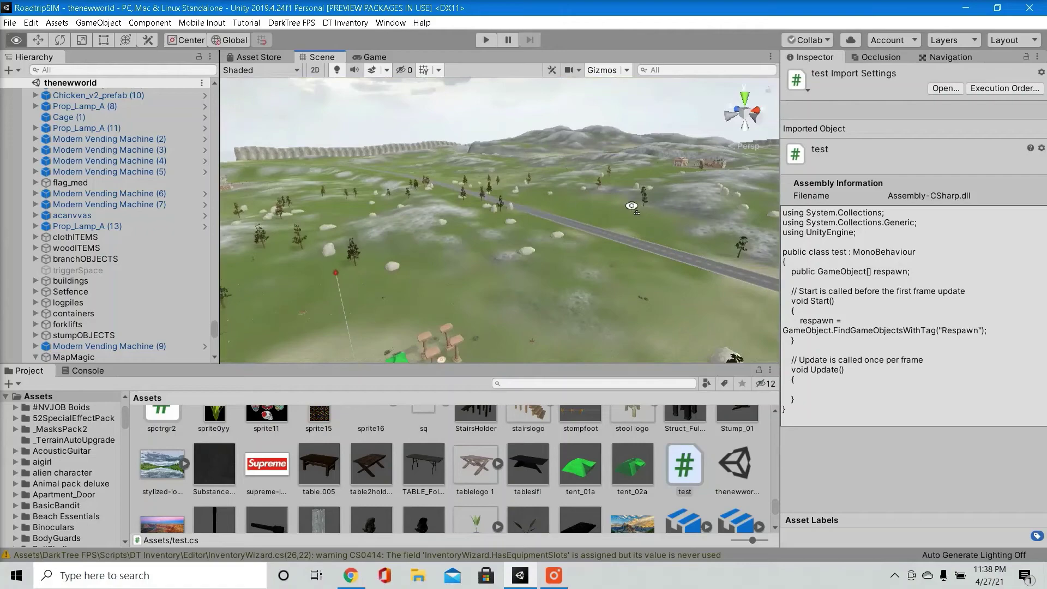
right_drag(631, 206, 264, 311)
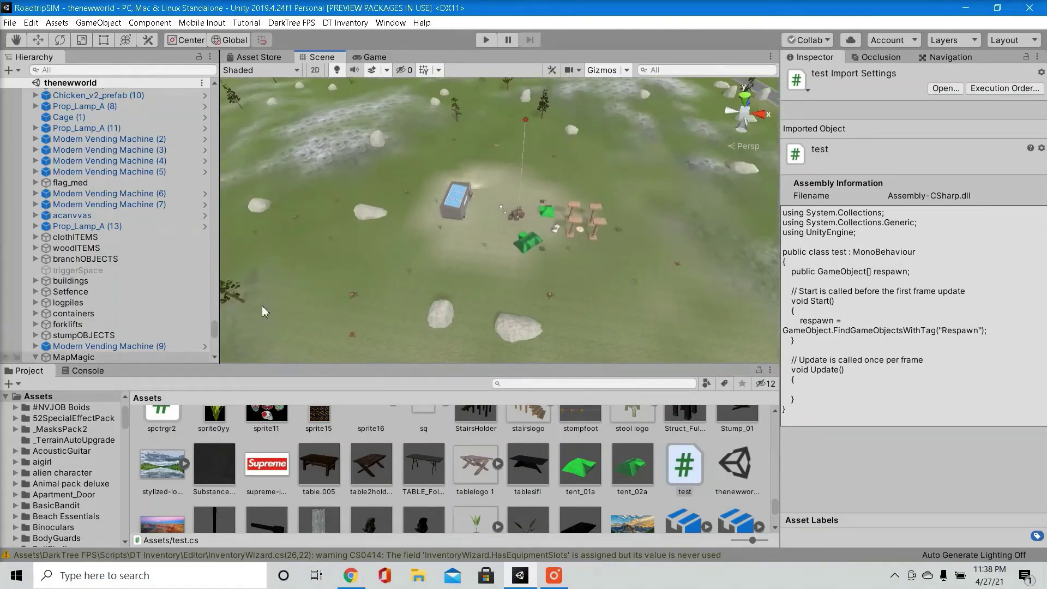
scroll(438, 252, up, 10)
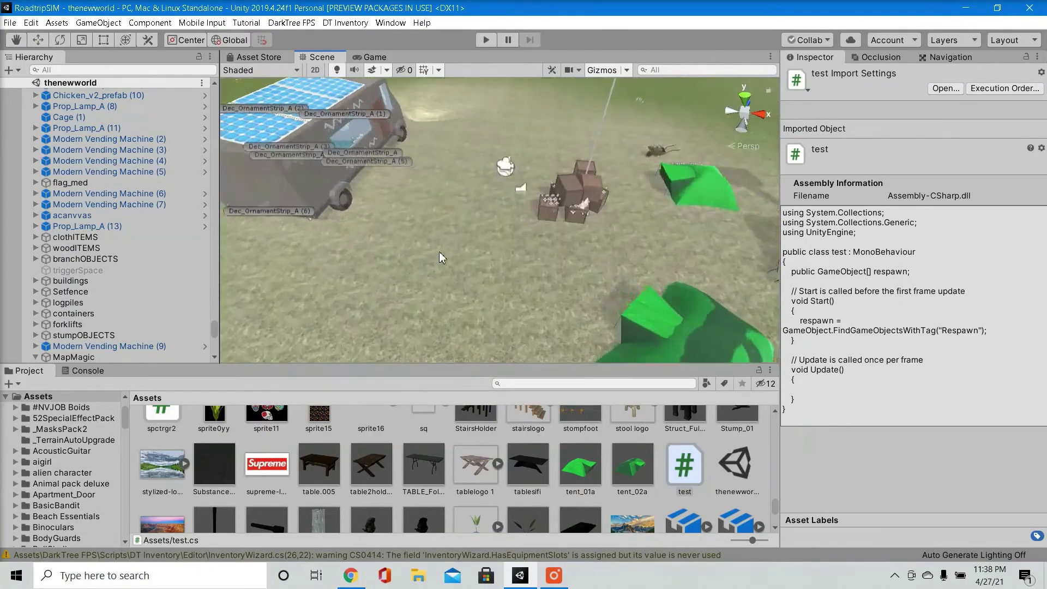
right_drag(439, 251, 436, 170)
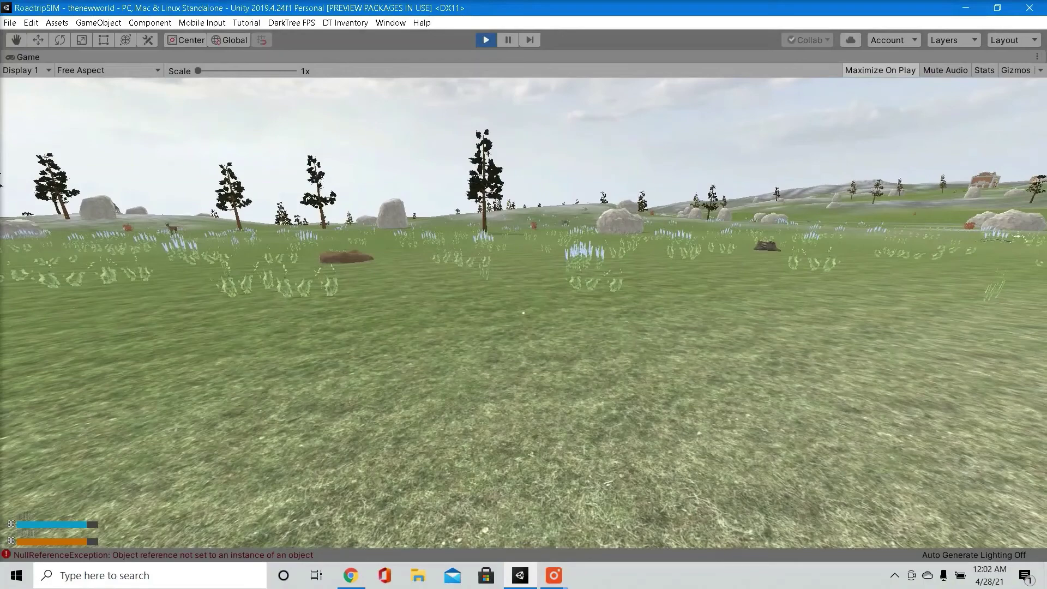
Step: Review the in-game VSync, Render Distance, Terrain Density and Shadow Distance options, then resume play
key(Escape)
click(128, 418)
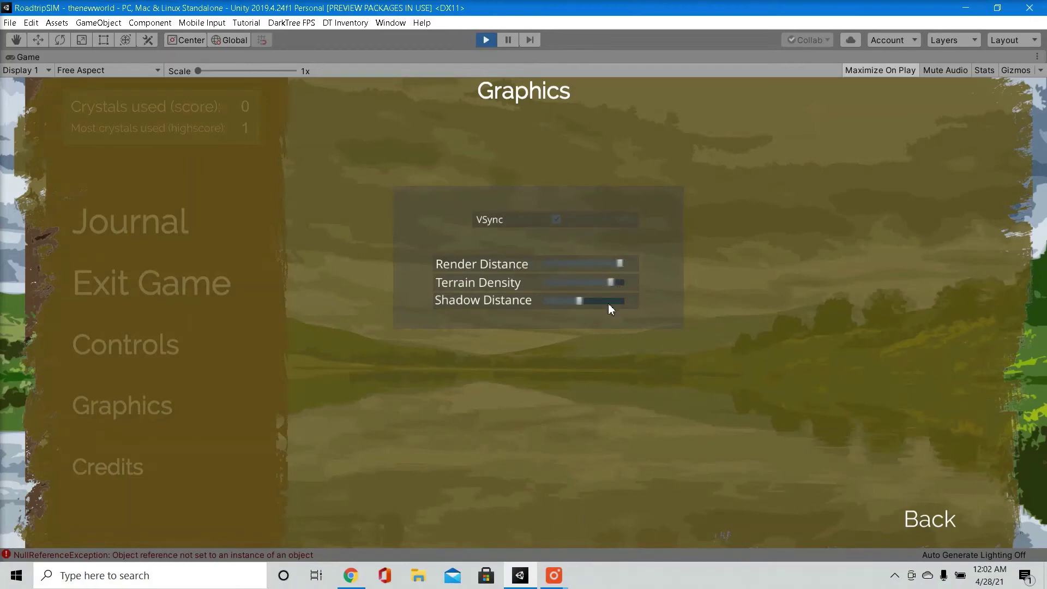
click(920, 513)
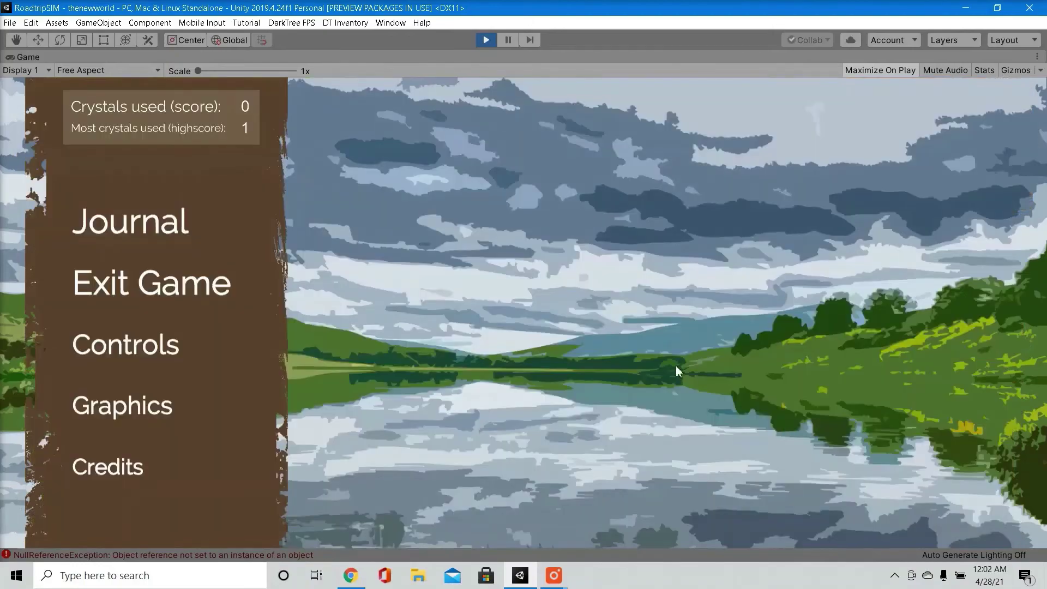
key(Escape)
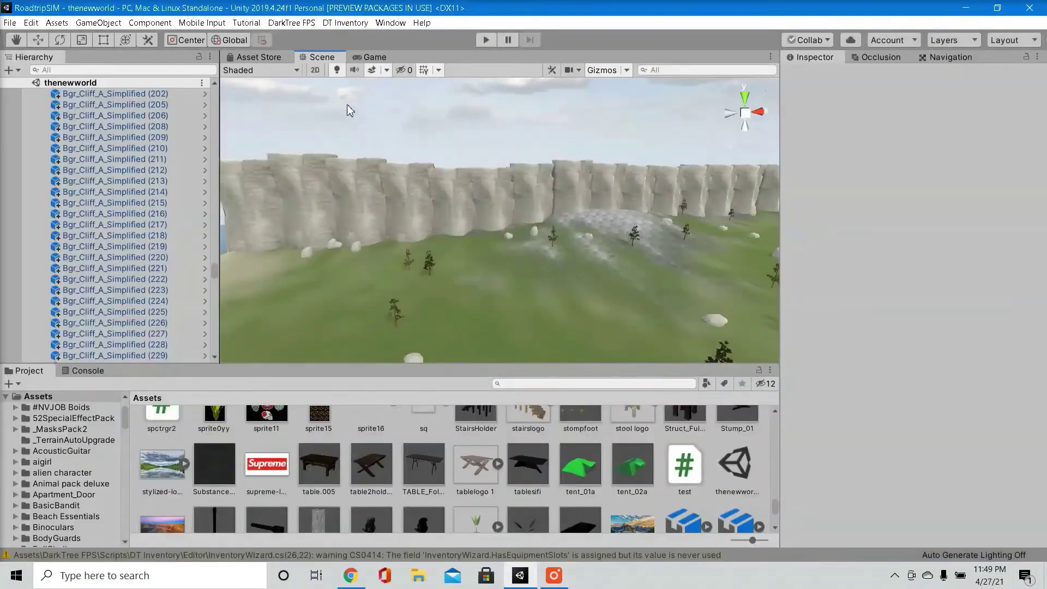
Step: In Lighting Settings, keep the Environment Reflections Resolution at 16
click(391, 22)
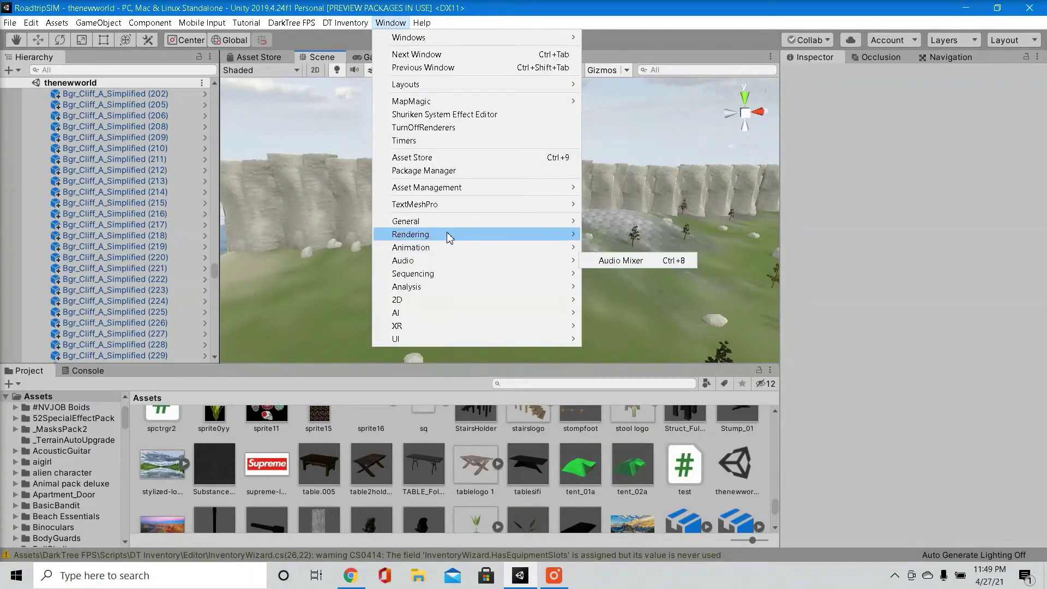
mouse_move(447, 235)
click(621, 234)
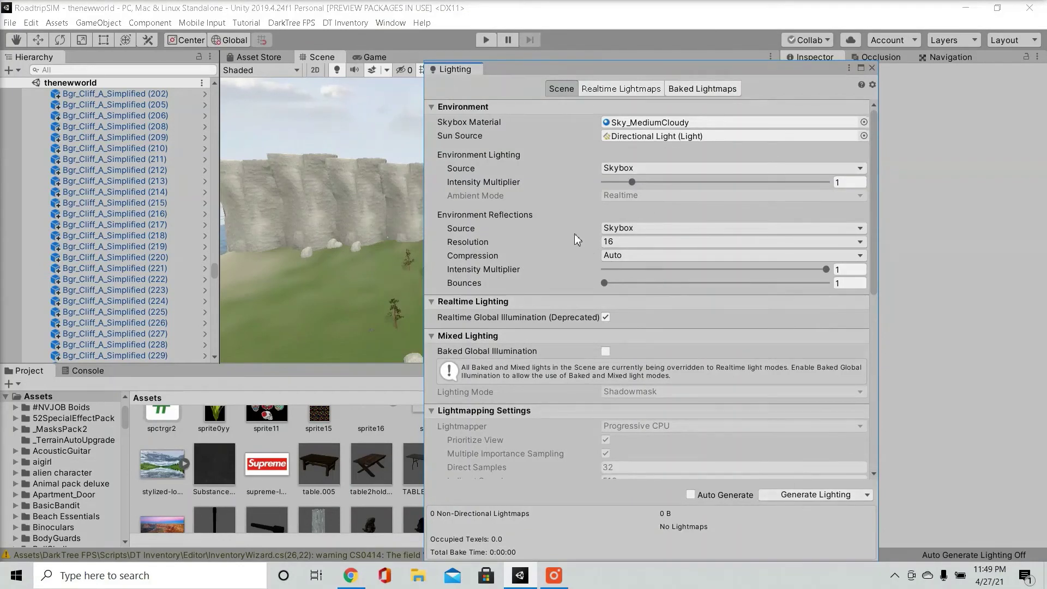
click(611, 247)
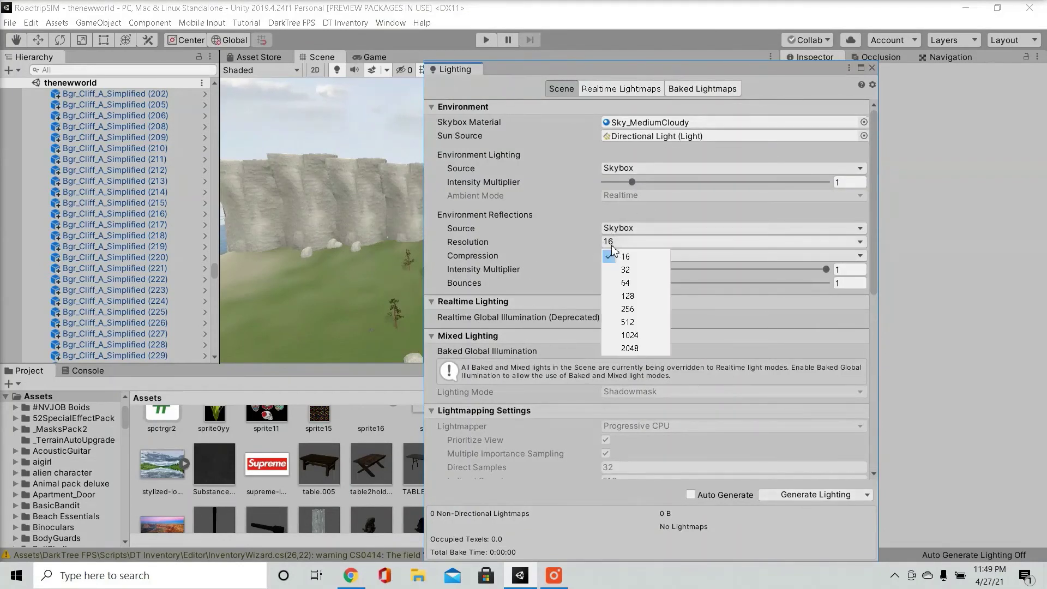
click(632, 258)
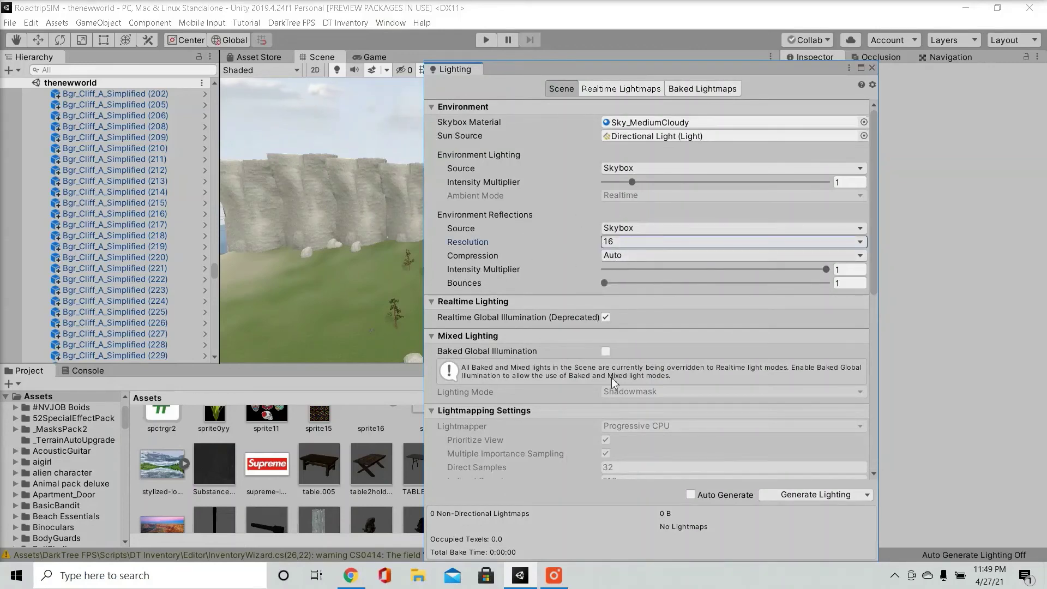
Step: Close the Lighting window and select cliff piece Bgr_Cliff_A_Simplified (201)
scroll(611, 375, down, 2)
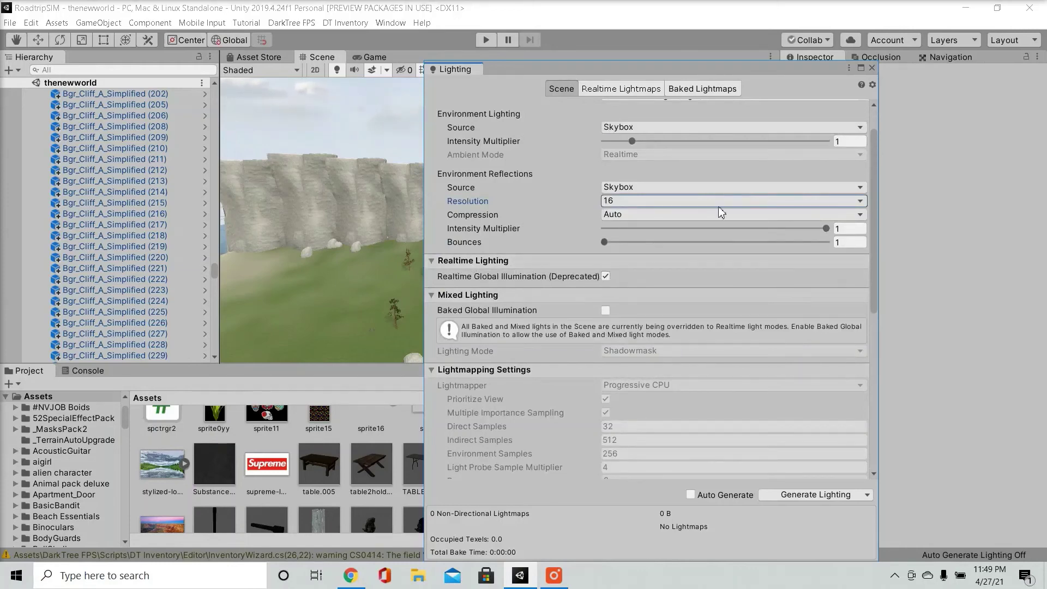
click(872, 68)
click(418, 202)
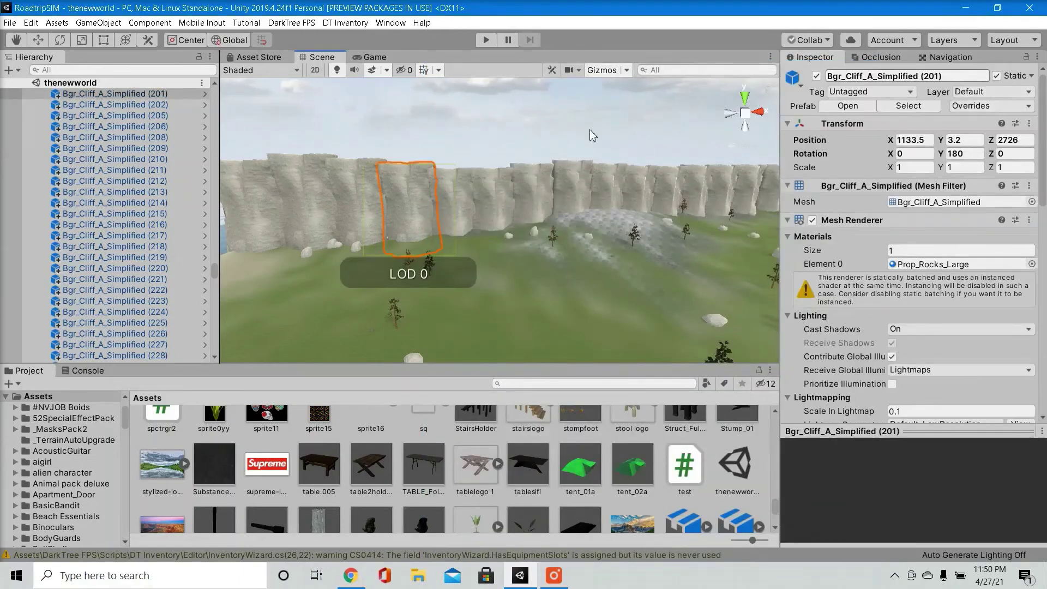
Step: Turn the view along the cliff wall and select cliff pieces Bgr_Cliff_A_Simplified (201), (202) and (214)
click(545, 110)
right_drag(540, 114, 633, 256)
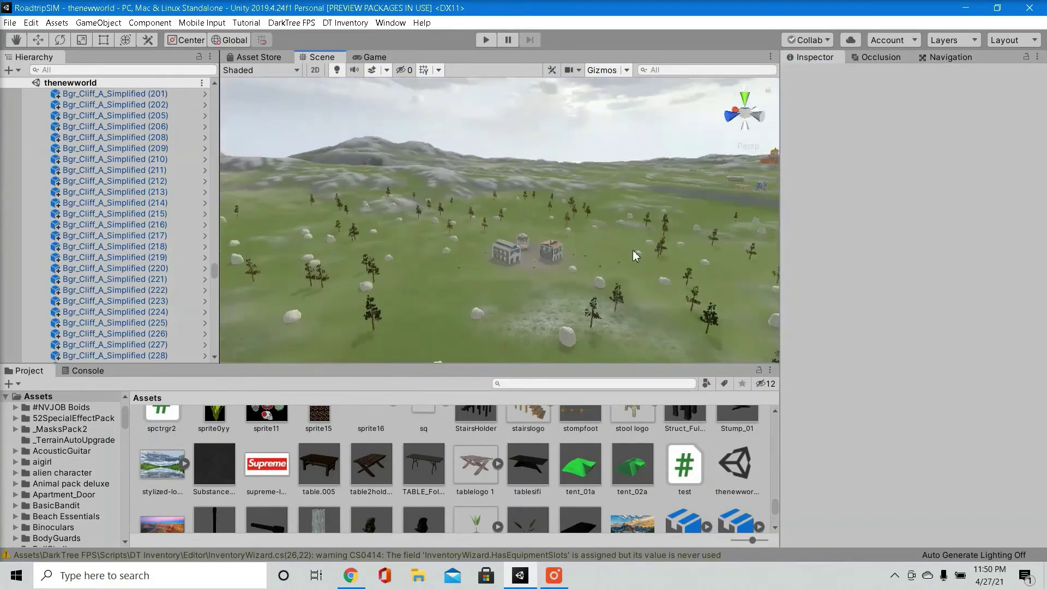
right_drag(645, 169, 495, 225)
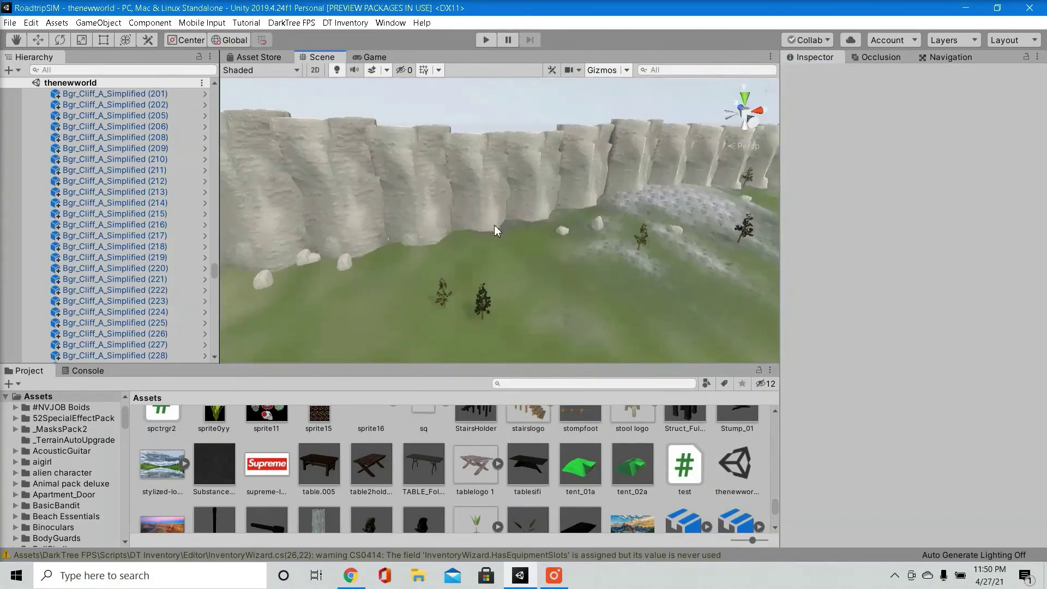
click(413, 185)
right_drag(562, 192, 391, 218)
click(418, 202)
click(392, 218)
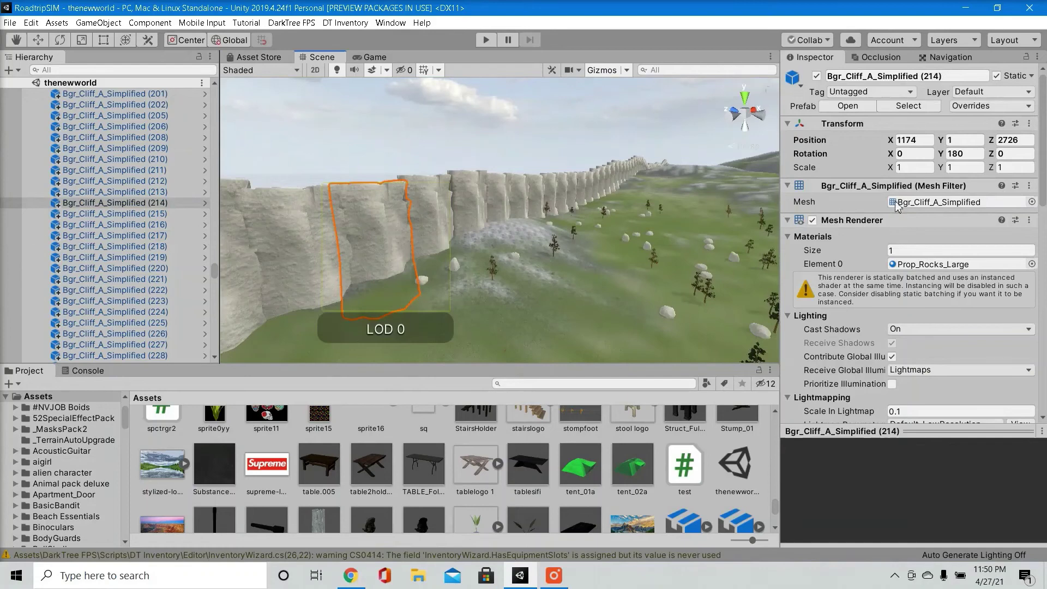
scroll(896, 206, down, 10)
scroll(854, 141, up, 7)
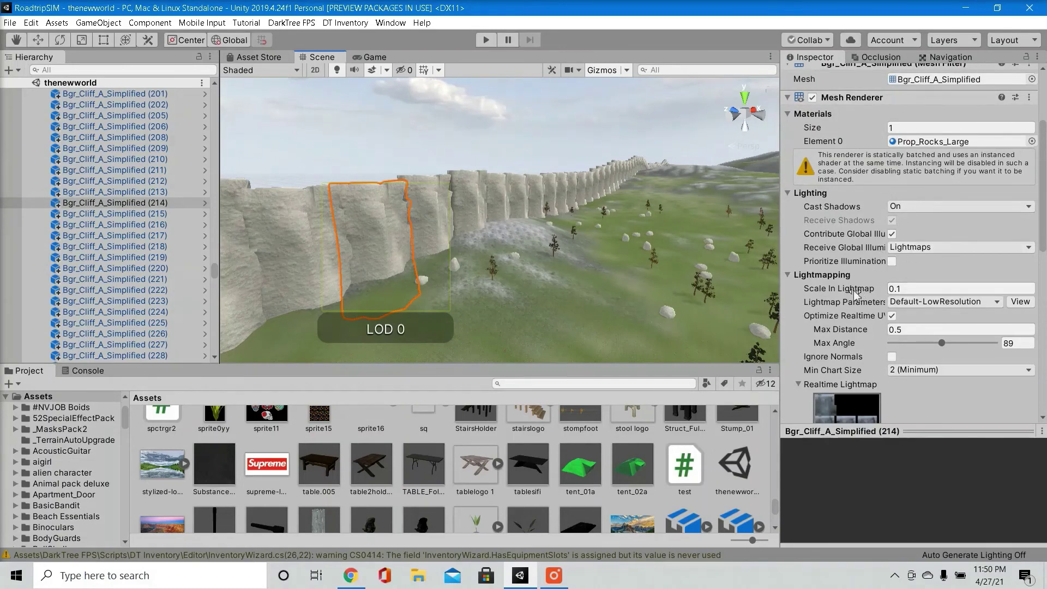
Step: Keep the cliff's Scale In Lightmap at 0.1 and Lightmap Parameters at Default-LowResolution
click(902, 290)
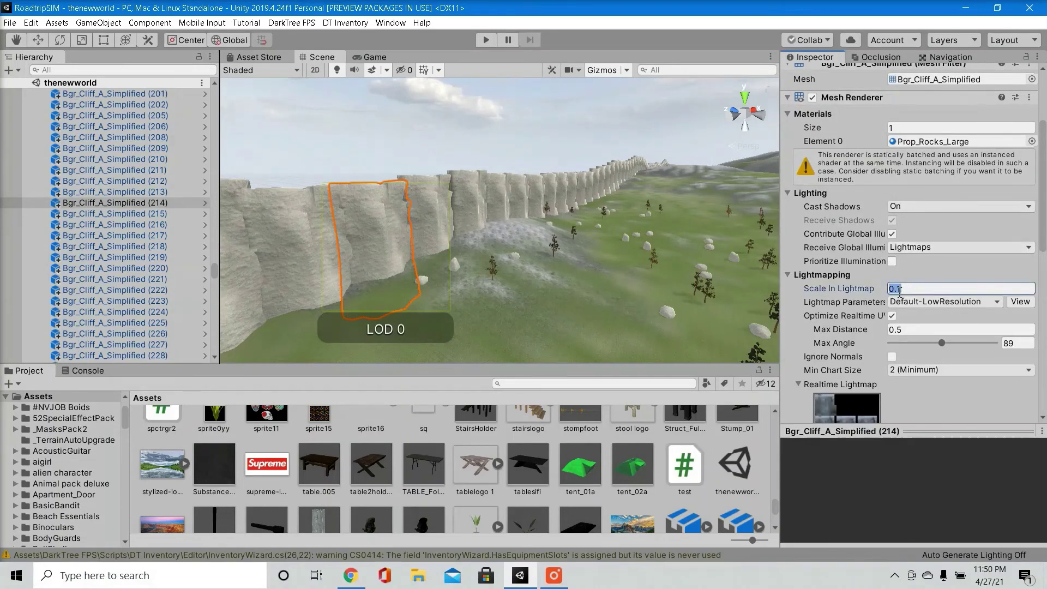
click(910, 289)
click(903, 304)
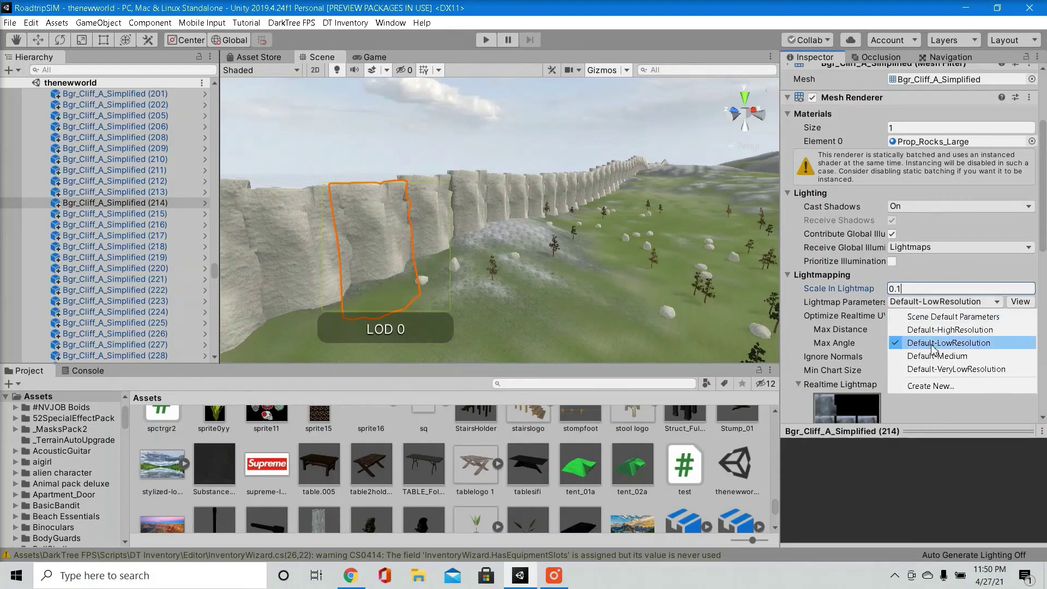
click(485, 127)
right_drag(401, 85, 586, 217)
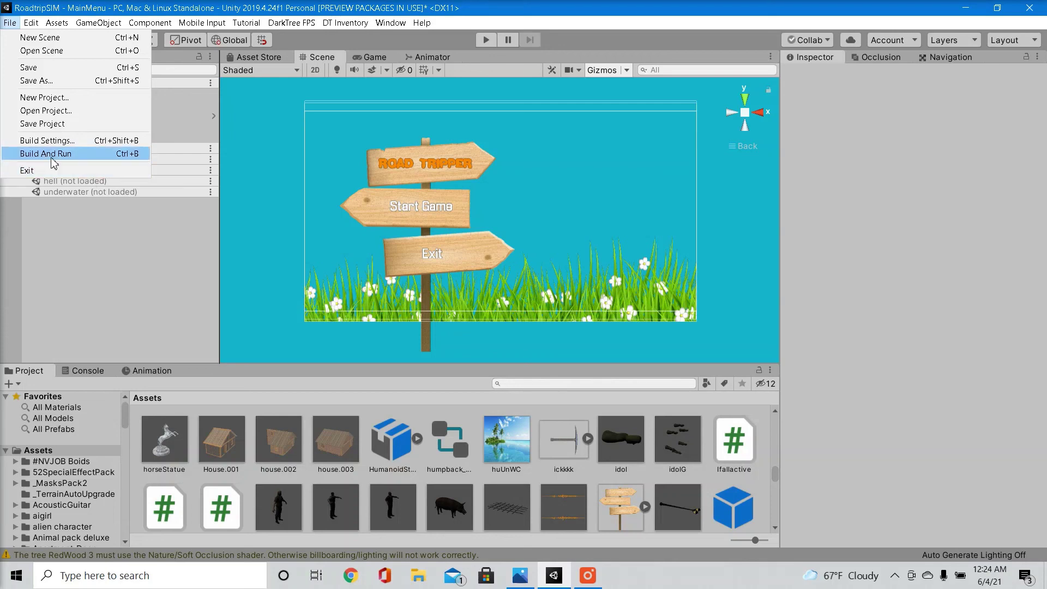
click(146, 271)
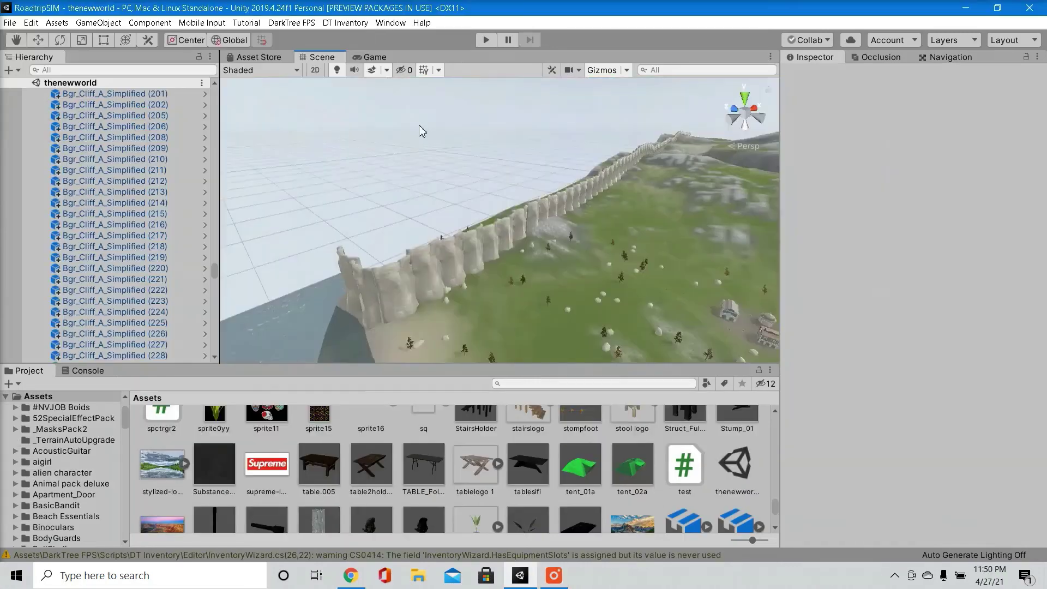
right_drag(477, 137, 541, 246)
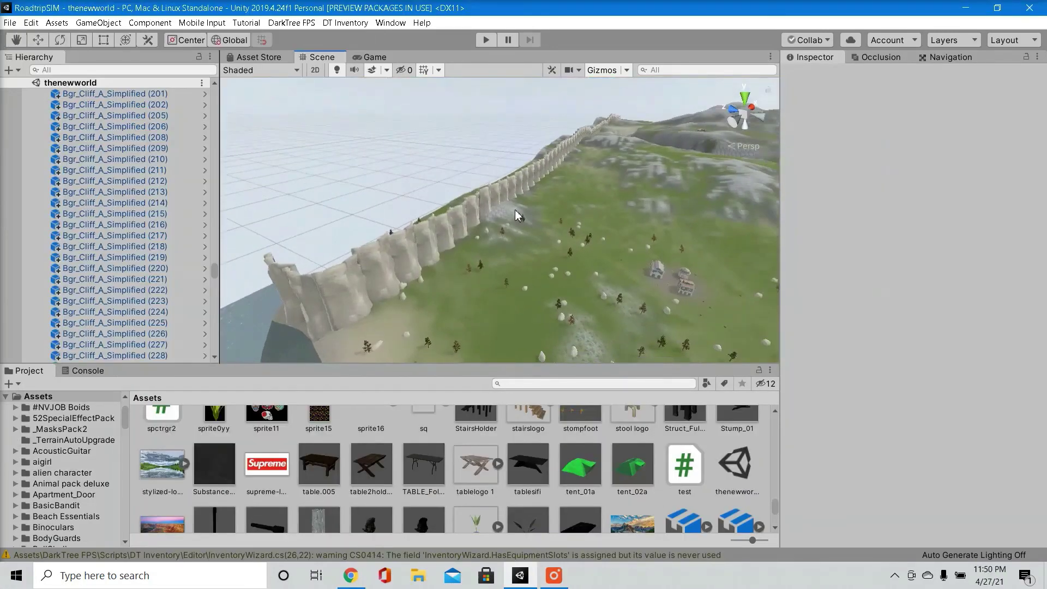
right_drag(491, 186, 554, 219)
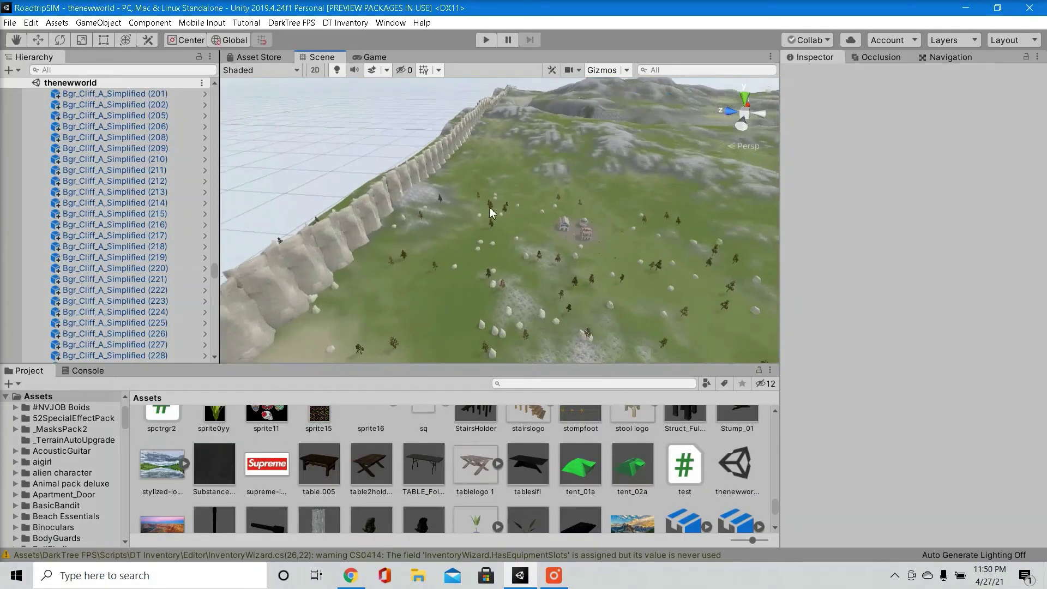
right_drag(393, 143, 461, 159)
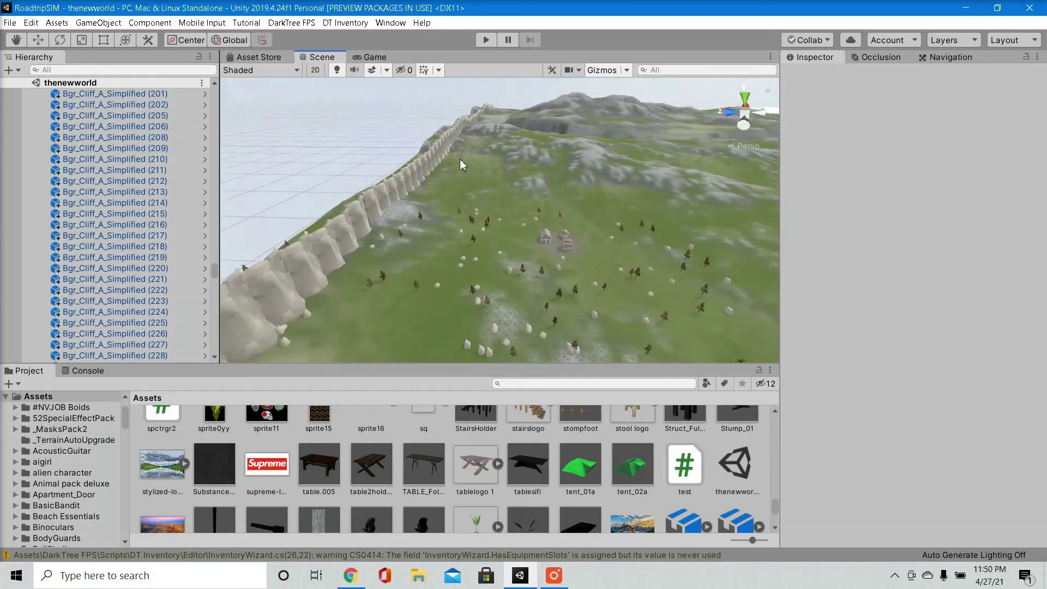